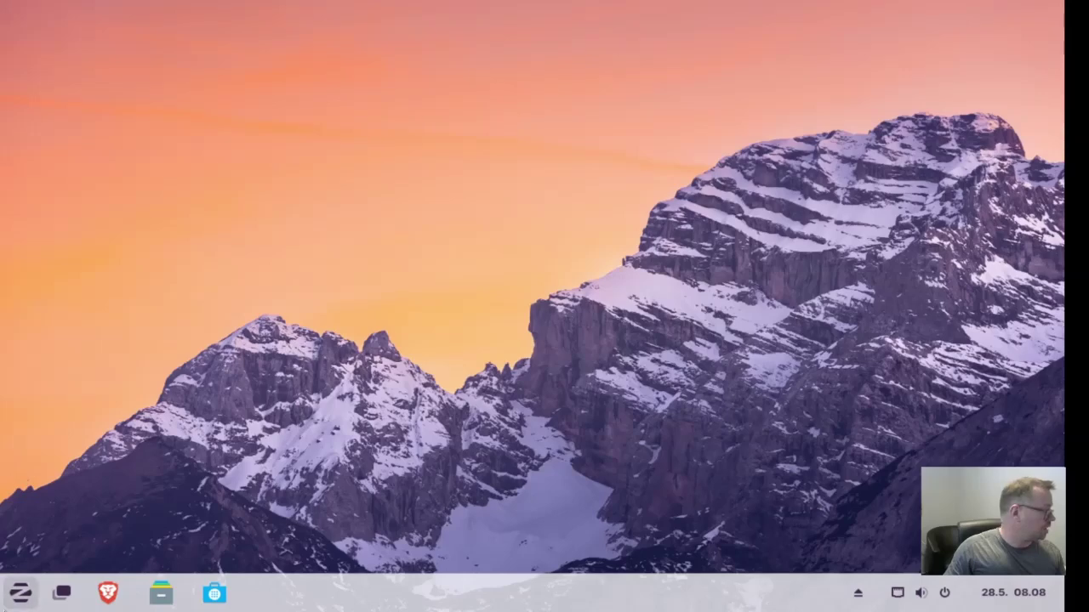
- Browse the full list of installed applications and launch Zorin Appearance
{"action": "left_click", "coordinate": [21, 596]}
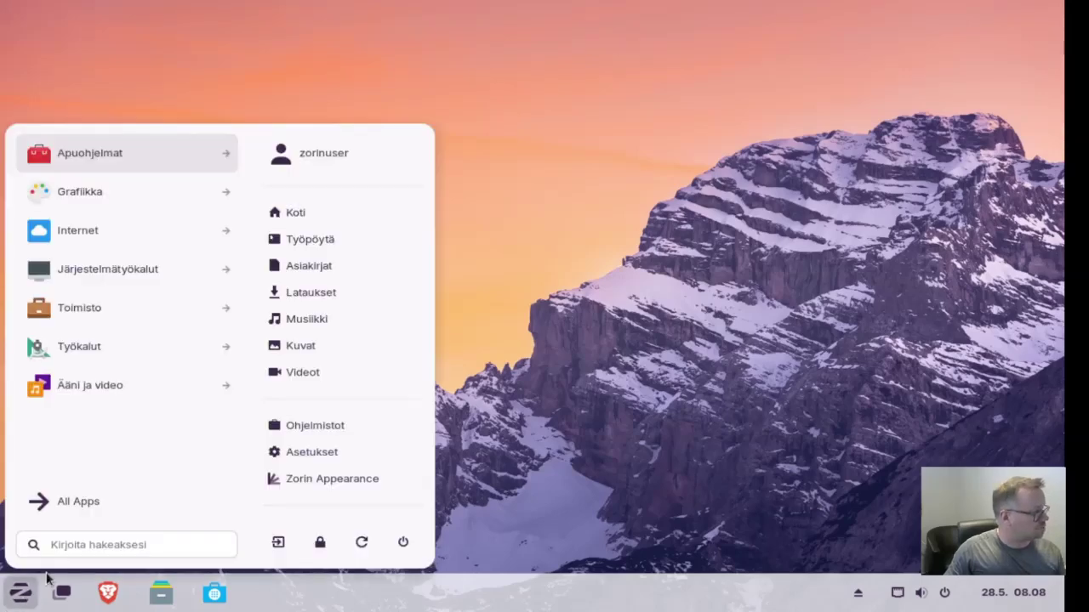
{"action": "left_click", "coordinate": [110, 510]}
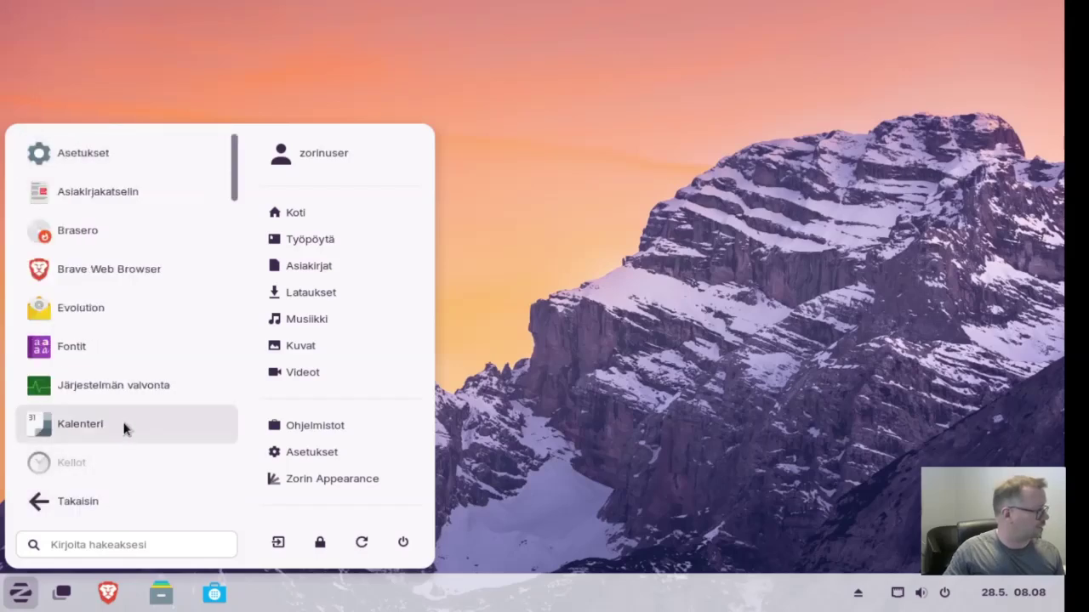
{"action": "scroll", "coordinate": [123, 428], "scroll_direction": "down", "scroll_amount": 3}
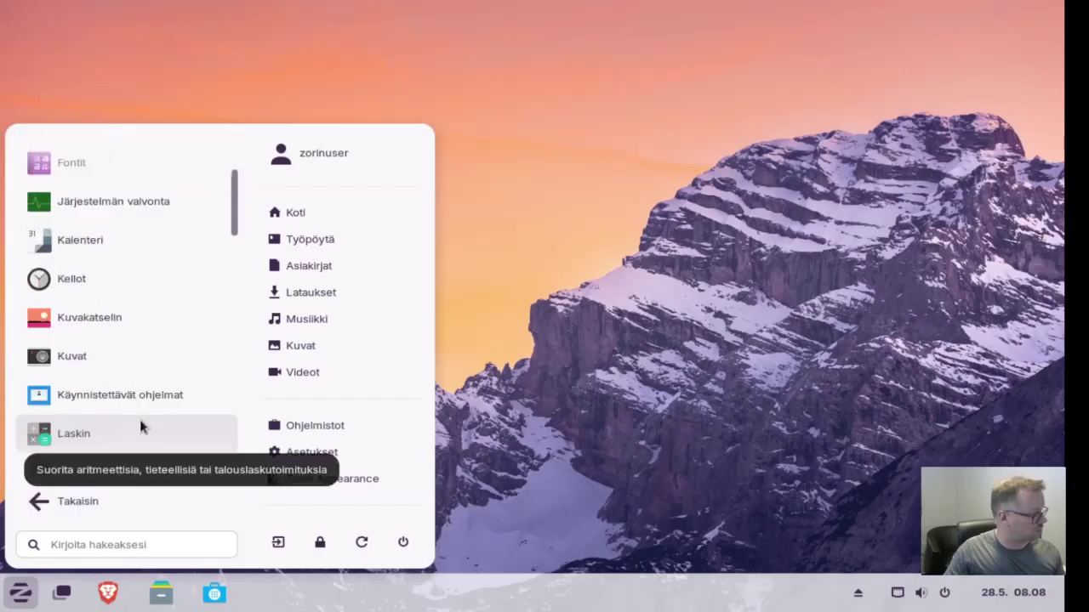
{"action": "scroll", "coordinate": [140, 426], "scroll_direction": "down", "scroll_amount": 10}
{"action": "scroll", "coordinate": [144, 425], "scroll_direction": "down", "scroll_amount": 8}
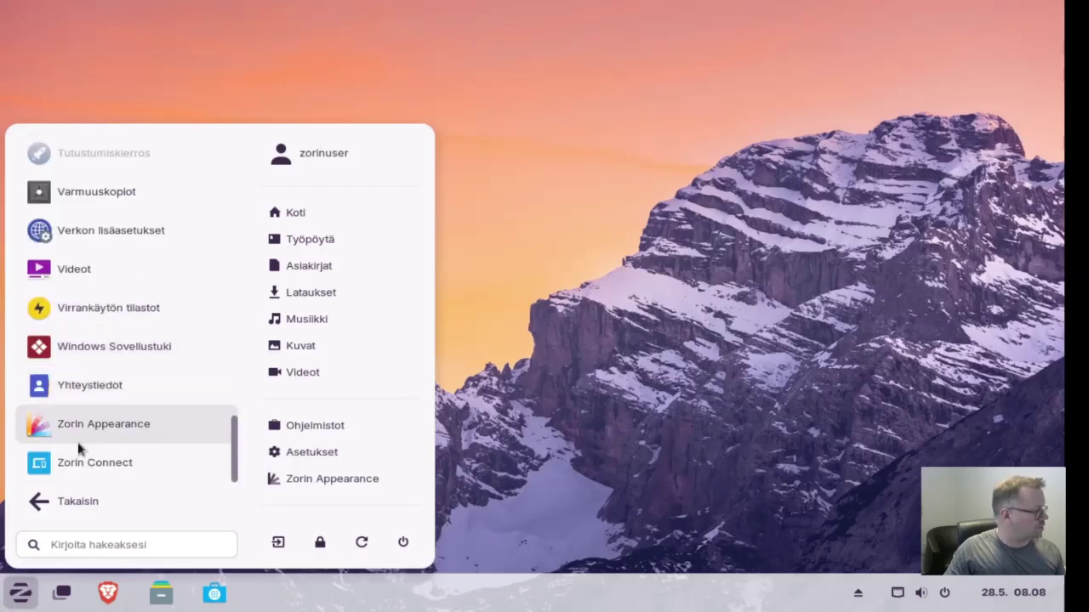
{"action": "left_click", "coordinate": [99, 426]}
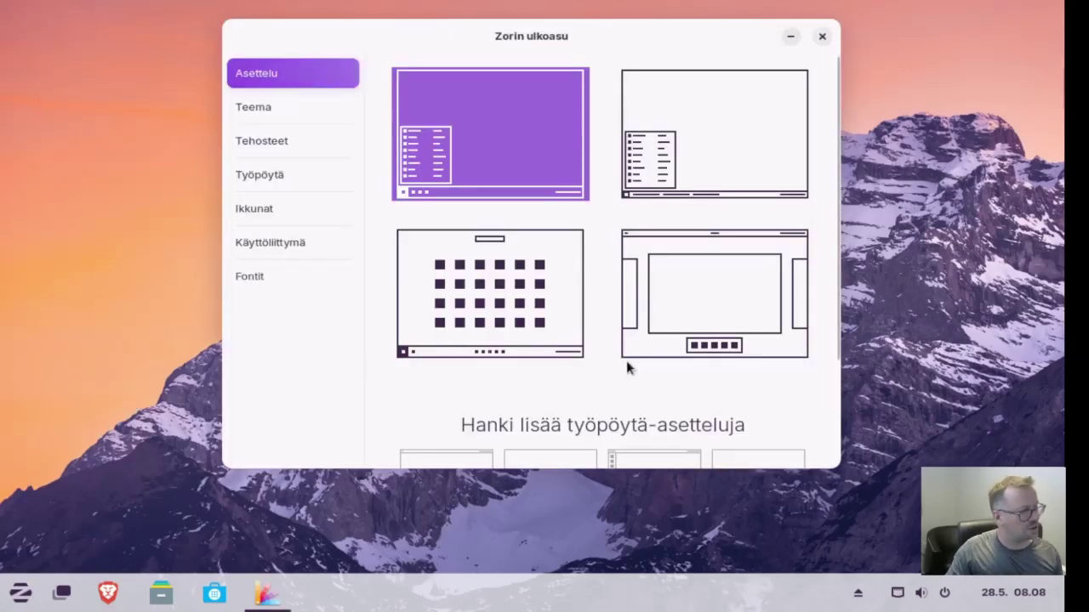
- Look through the available desktop layouts and apply the one with the full-screen app grid and centred taskbar icons
{"action": "scroll", "coordinate": [621, 362], "scroll_direction": "down", "scroll_amount": 3}
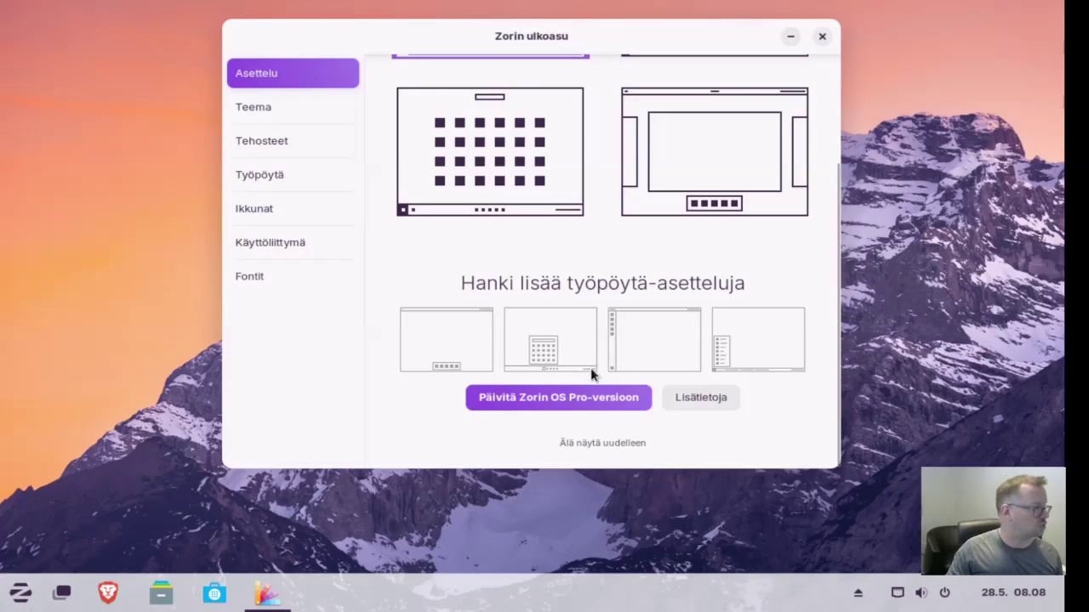
{"action": "scroll", "coordinate": [553, 387], "scroll_direction": "up", "scroll_amount": 1}
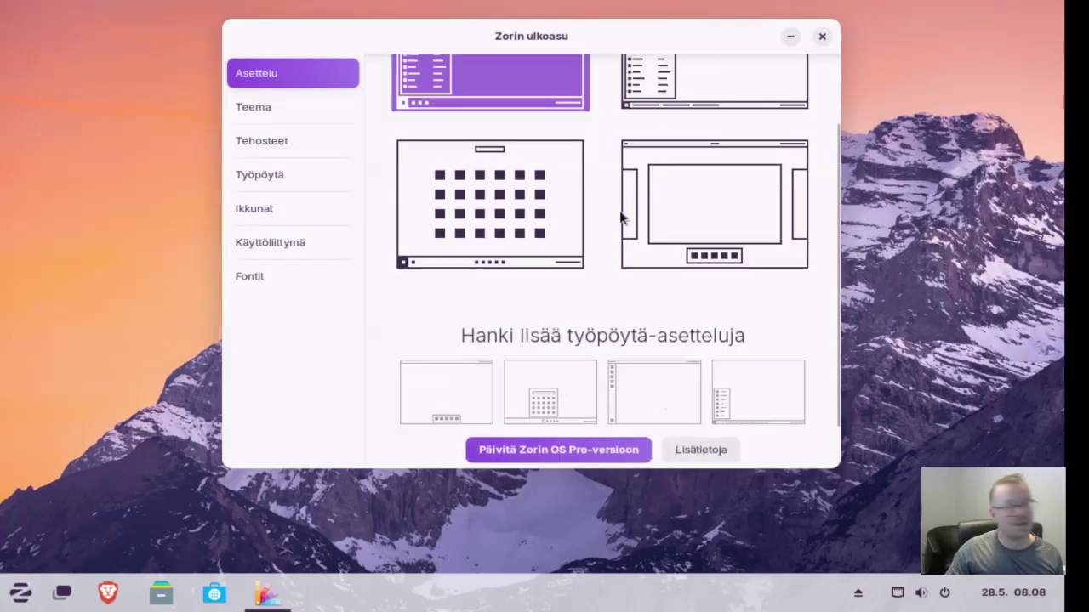
{"action": "scroll", "coordinate": [622, 284], "scroll_direction": "up", "scroll_amount": 2}
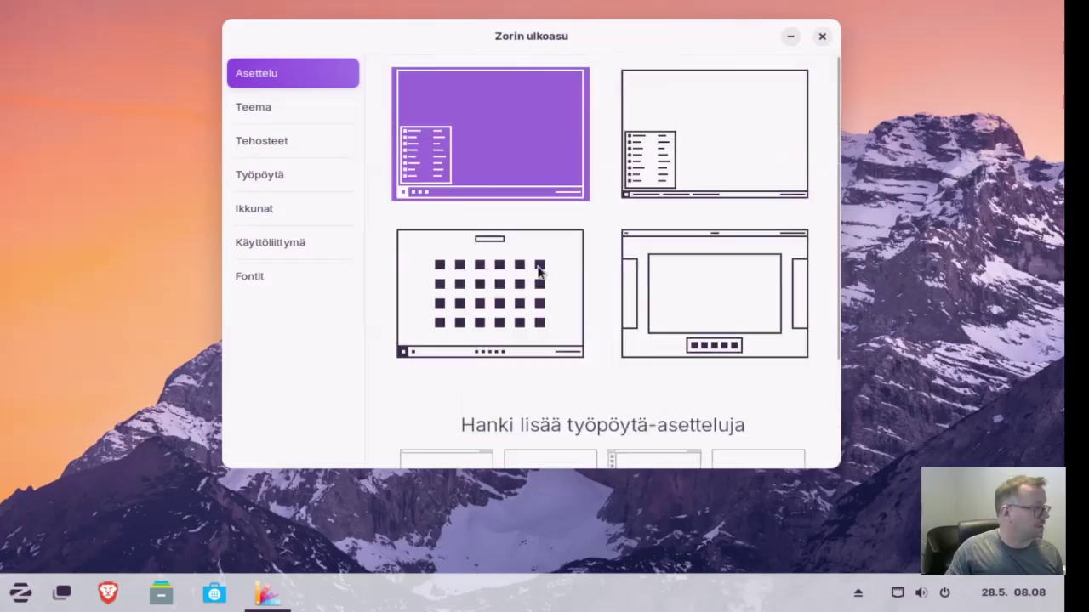
{"action": "left_click", "coordinate": [495, 310]}
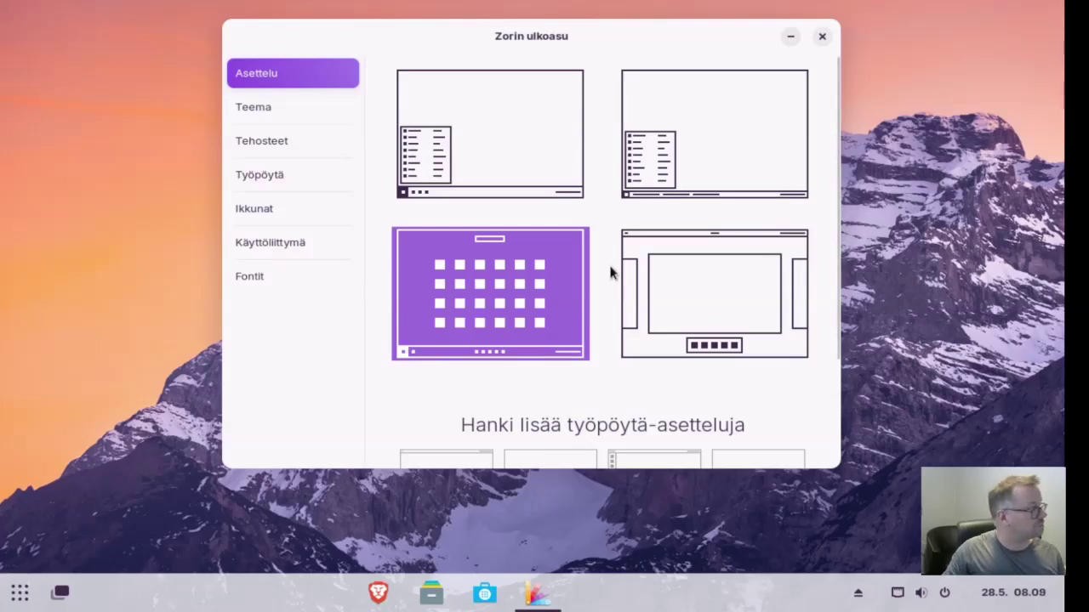
- Switch the desktop theme to the dark background (Tausta)
{"action": "left_click", "coordinate": [305, 108]}
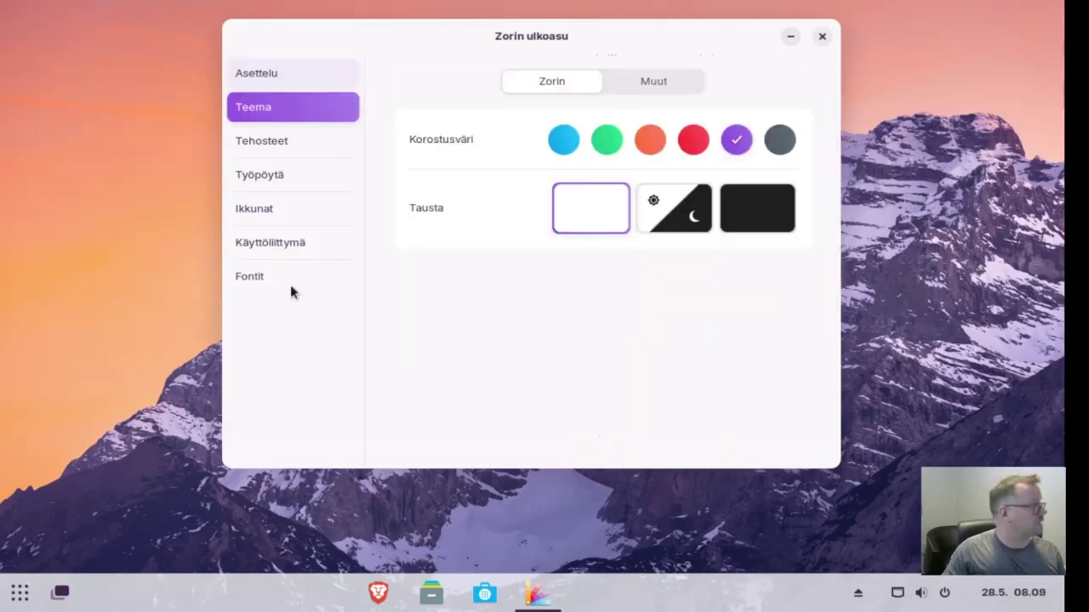
{"action": "left_click", "coordinate": [760, 223]}
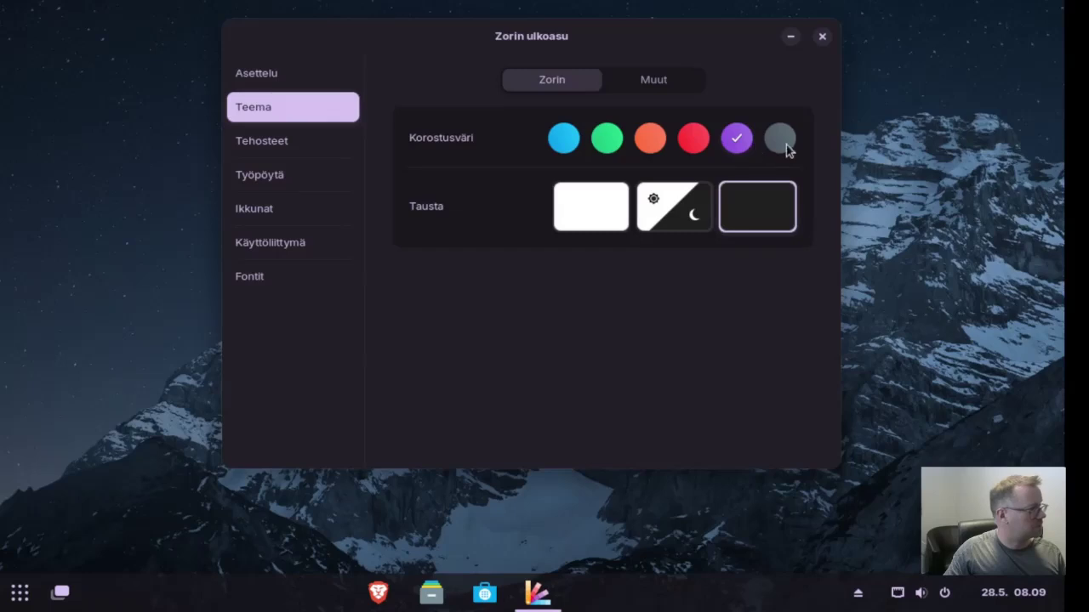
- Try the grey and red accent colours (Korostusväri) on the dark theme and go back to purple
{"action": "left_click", "coordinate": [784, 143]}
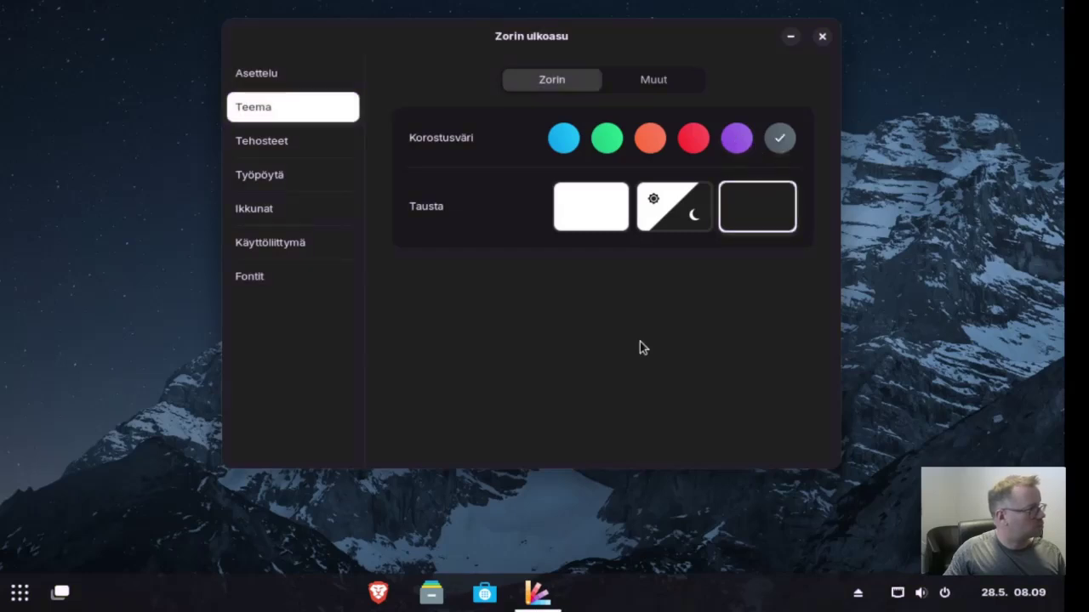
{"action": "left_click", "coordinate": [690, 151]}
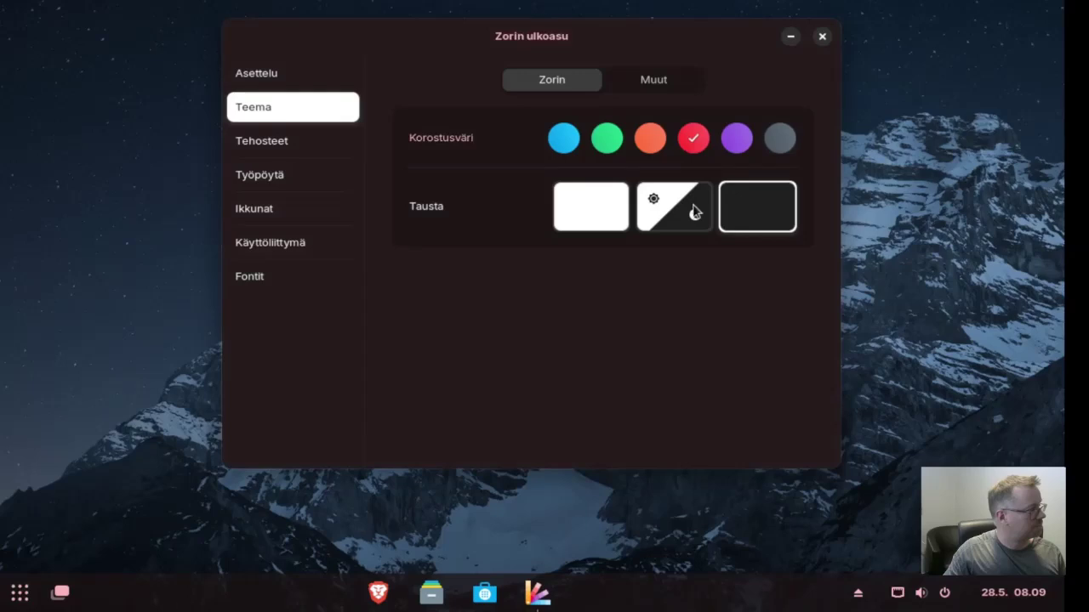
{"action": "left_click", "coordinate": [735, 148]}
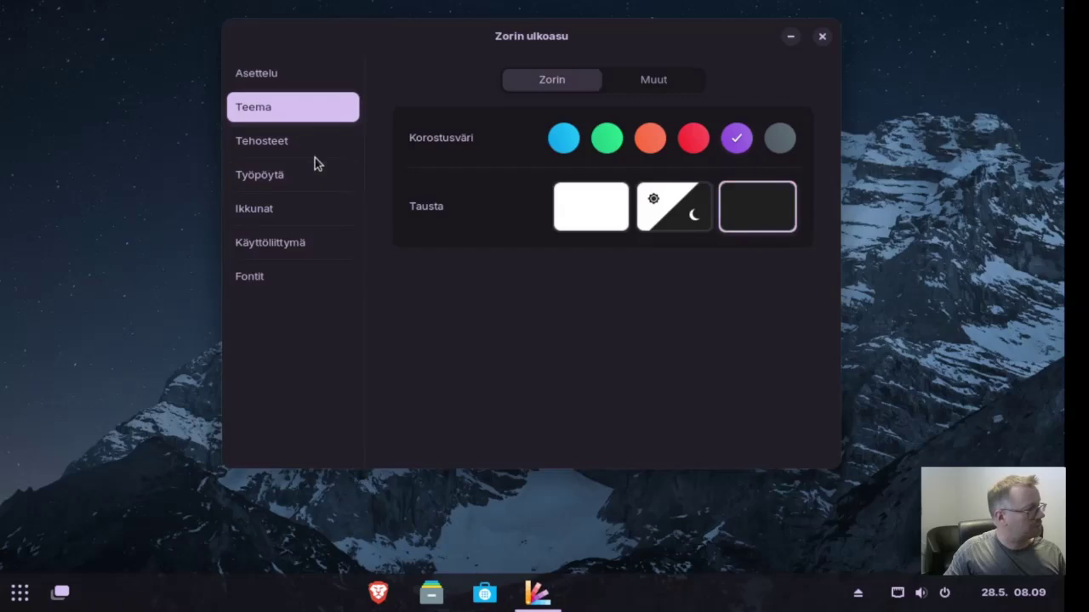
- Review the desktop effects settings (Tehosteet) and close the appearance window
{"action": "left_click", "coordinate": [300, 138]}
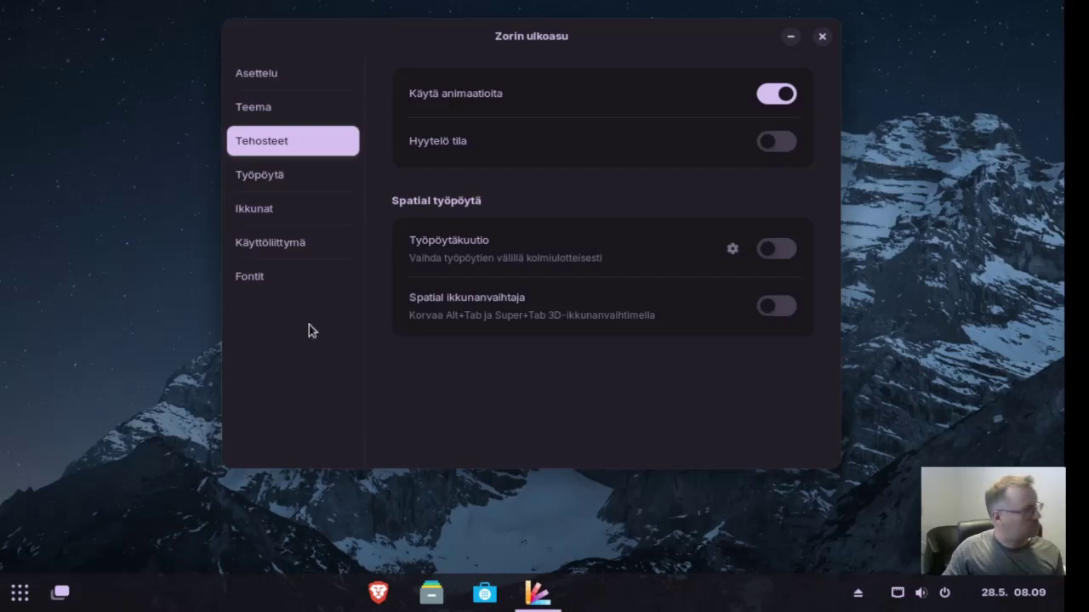
{"action": "left_click", "coordinate": [822, 35]}
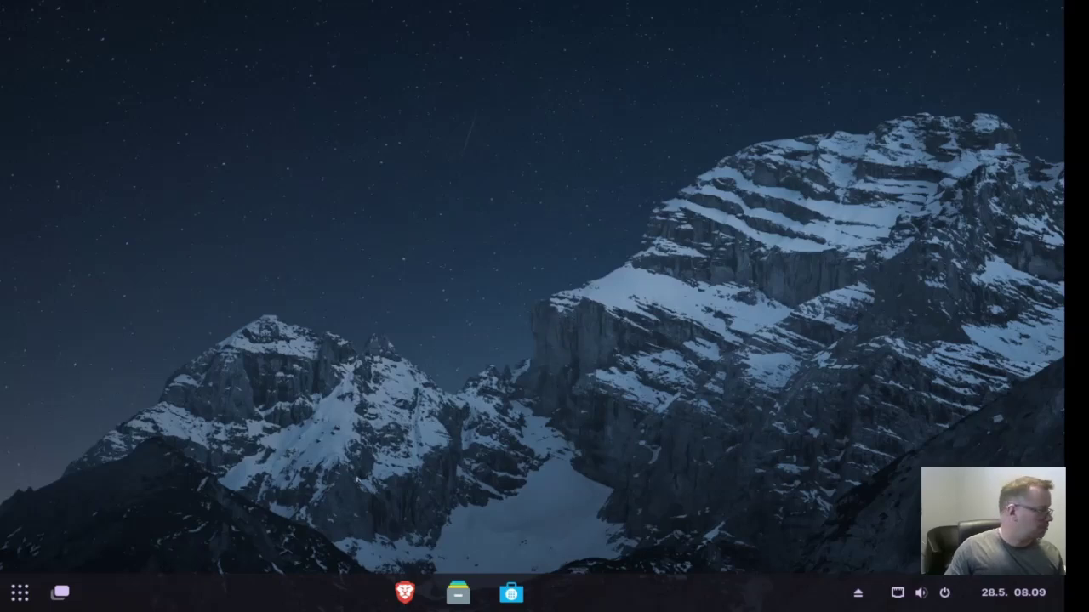
- View the homepage of the author's personal blog site in the Brave browser and close the browser
{"action": "left_click", "coordinate": [406, 596]}
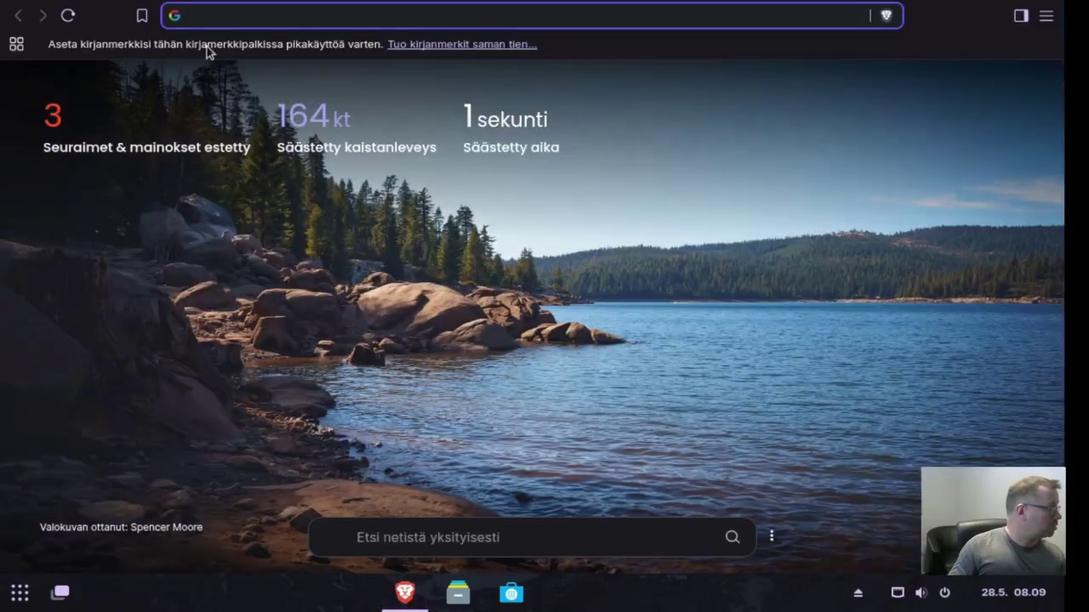
{"action": "left_click", "coordinate": [308, 15]}
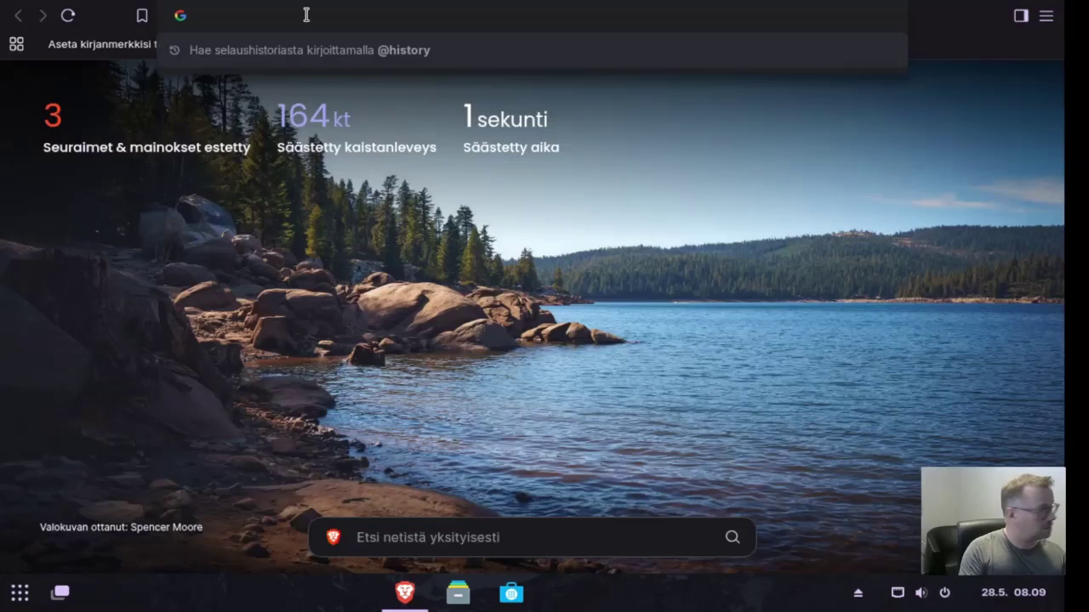
{"action": "type", "text": "janneneva"}
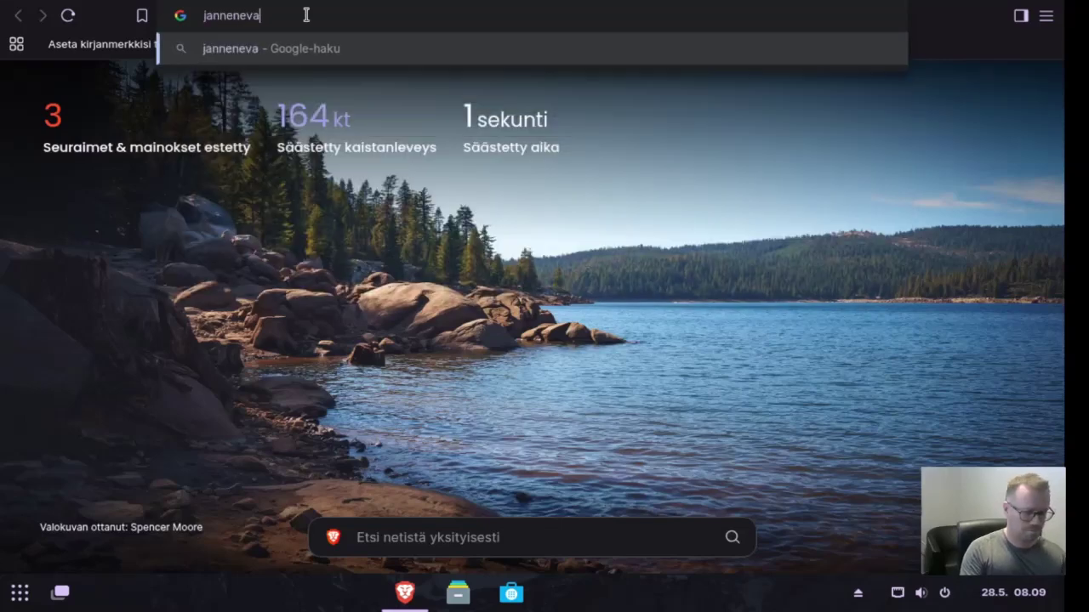
{"action": "type", "text": "lainen.com"}
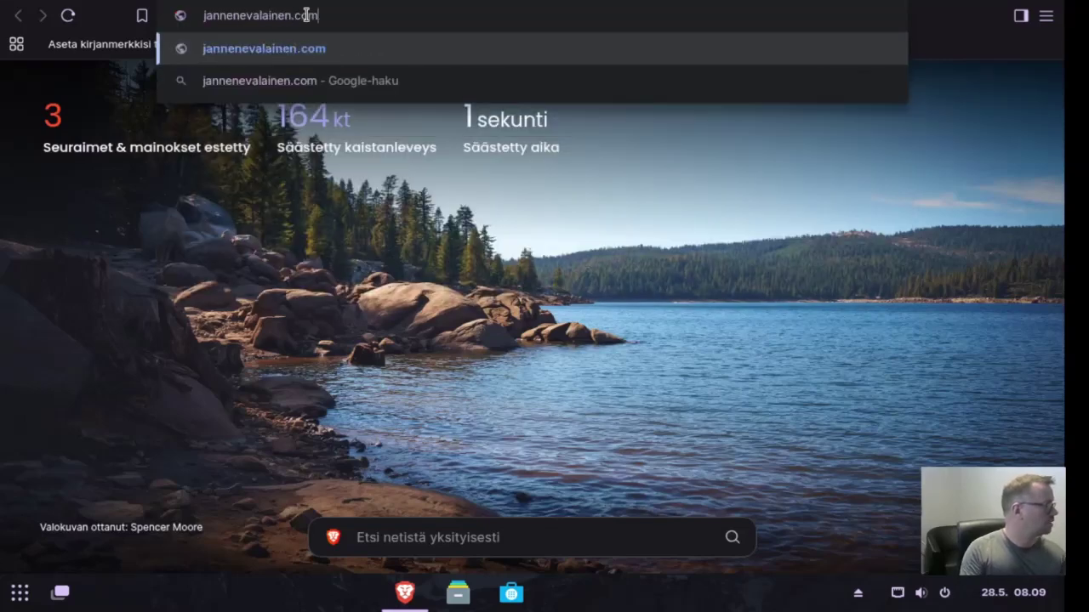
{"action": "key", "text": "Return"}
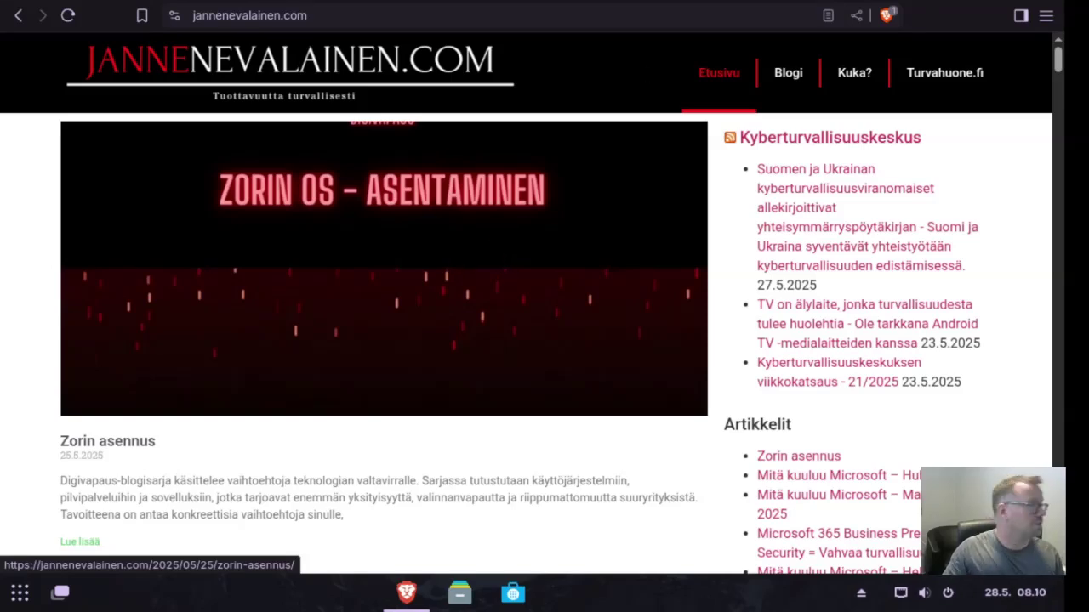
{"action": "left_click", "coordinate": [1054, 2]}
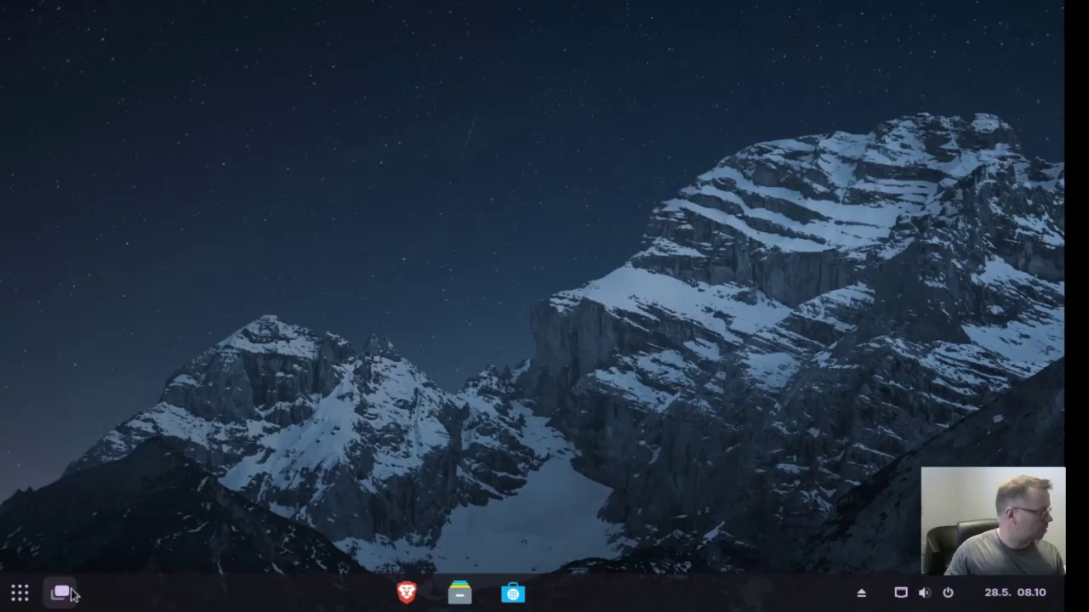
- Search the installed applications for "wri" and launch LibreOffice Writer
{"action": "left_click", "coordinate": [21, 594]}
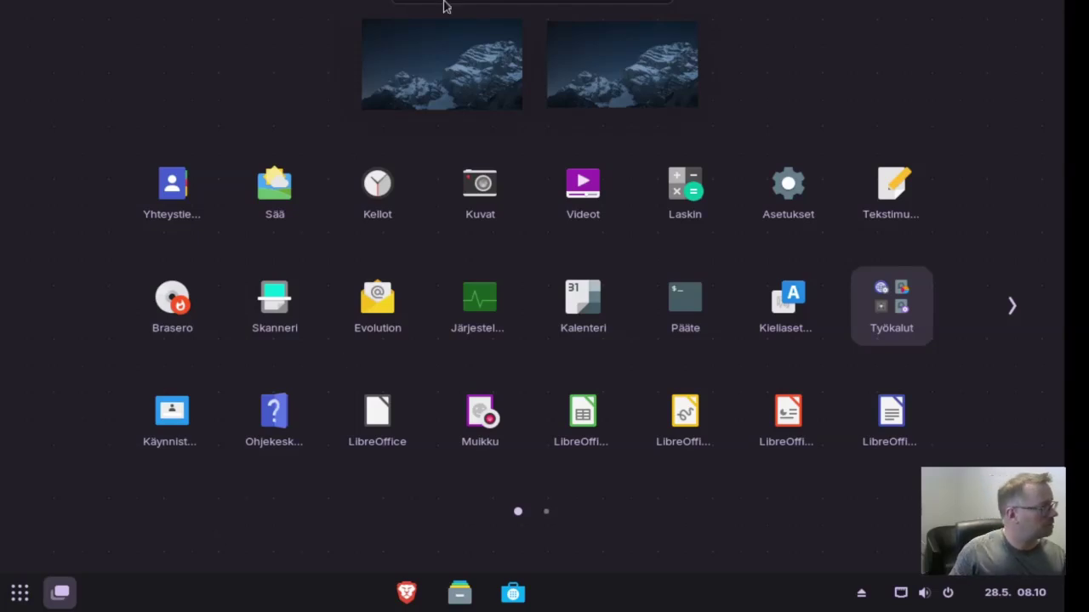
{"action": "left_click", "coordinate": [495, 0]}
{"action": "type", "text": "wri"}
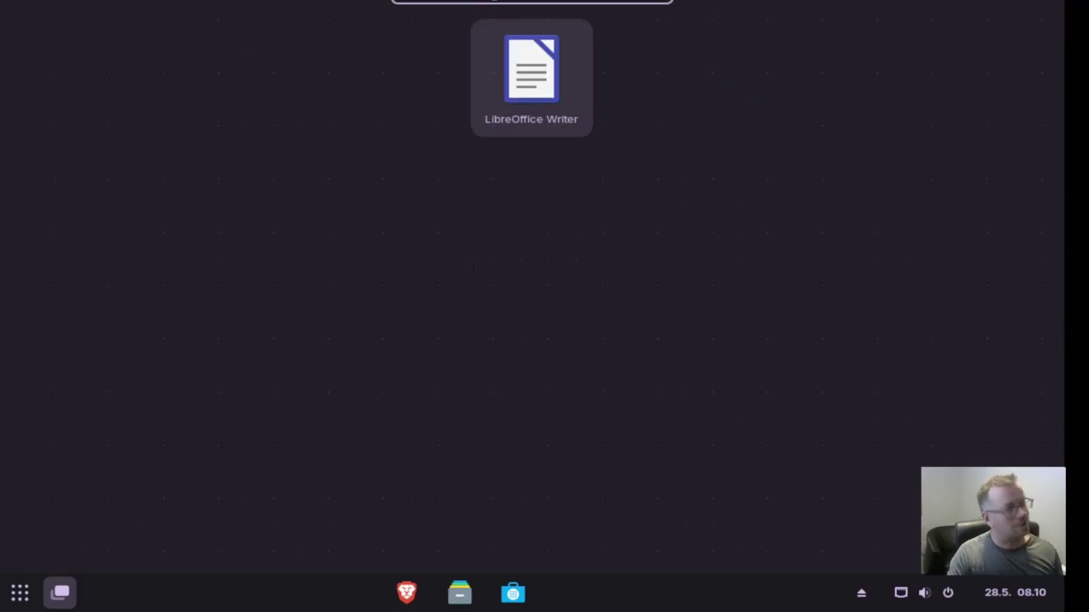
{"action": "key", "text": "Return"}
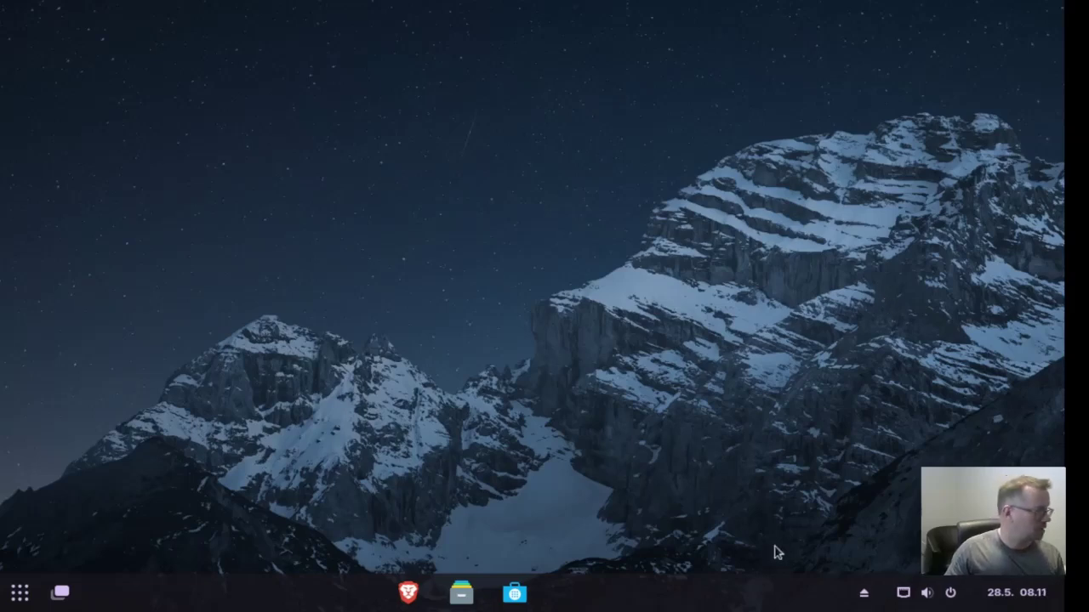
- Create a new folder named testi inside Asiakirjat using the file manager
{"action": "left_click", "coordinate": [473, 595]}
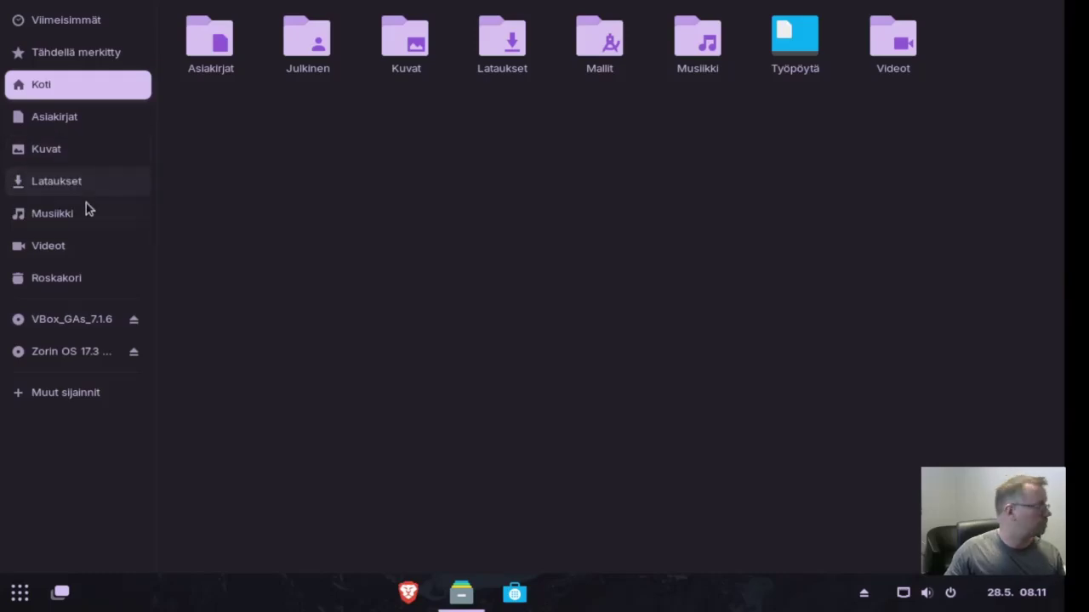
{"action": "left_click", "coordinate": [91, 129]}
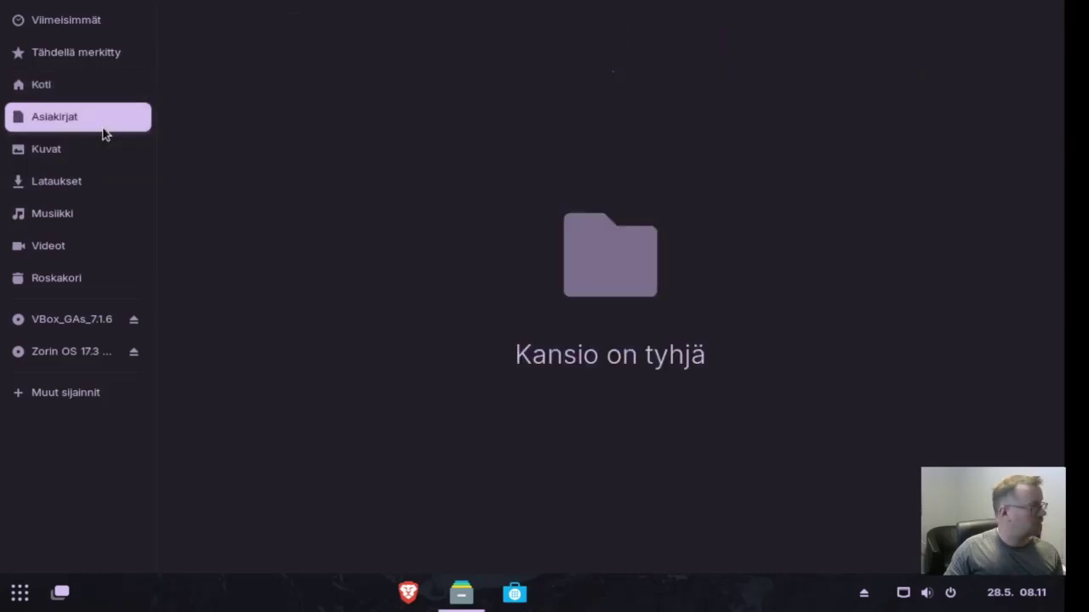
{"action": "right_click", "coordinate": [420, 190]}
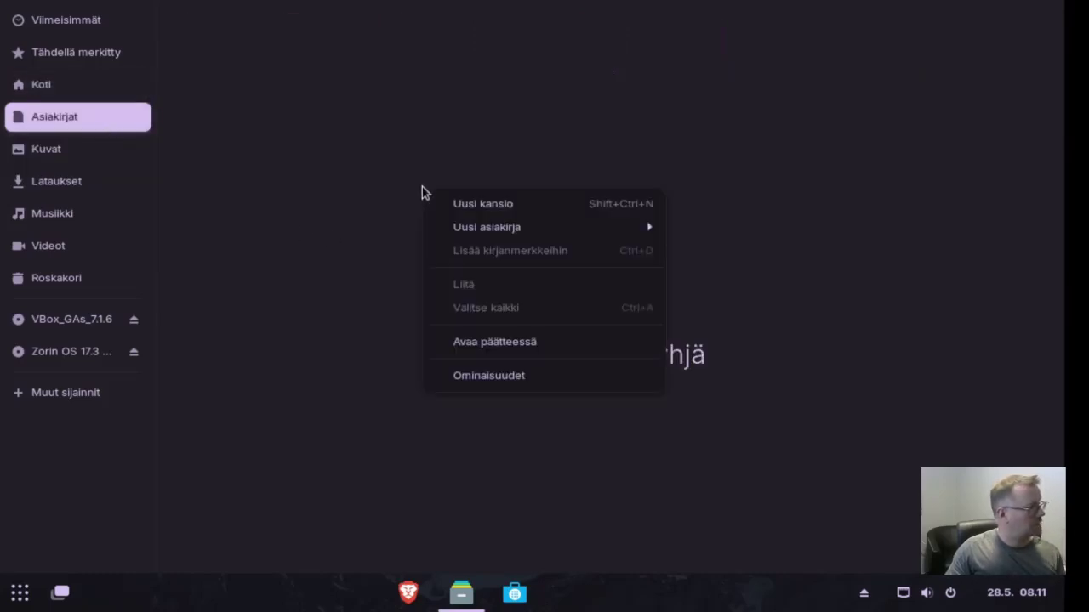
{"action": "left_click", "coordinate": [484, 210]}
{"action": "type", "text": "testi"}
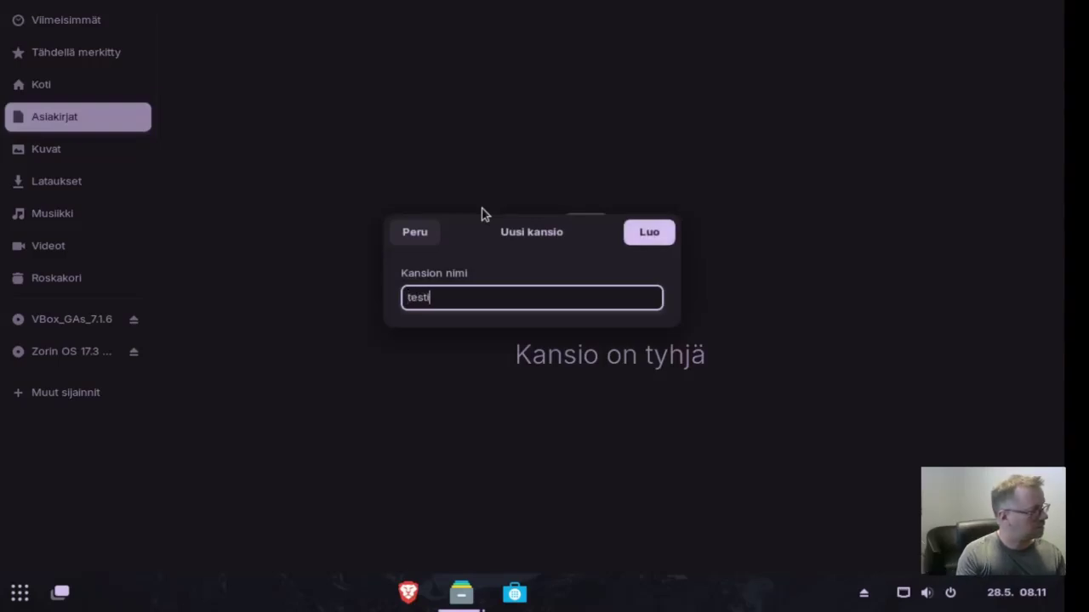
{"action": "key", "text": "Return"}
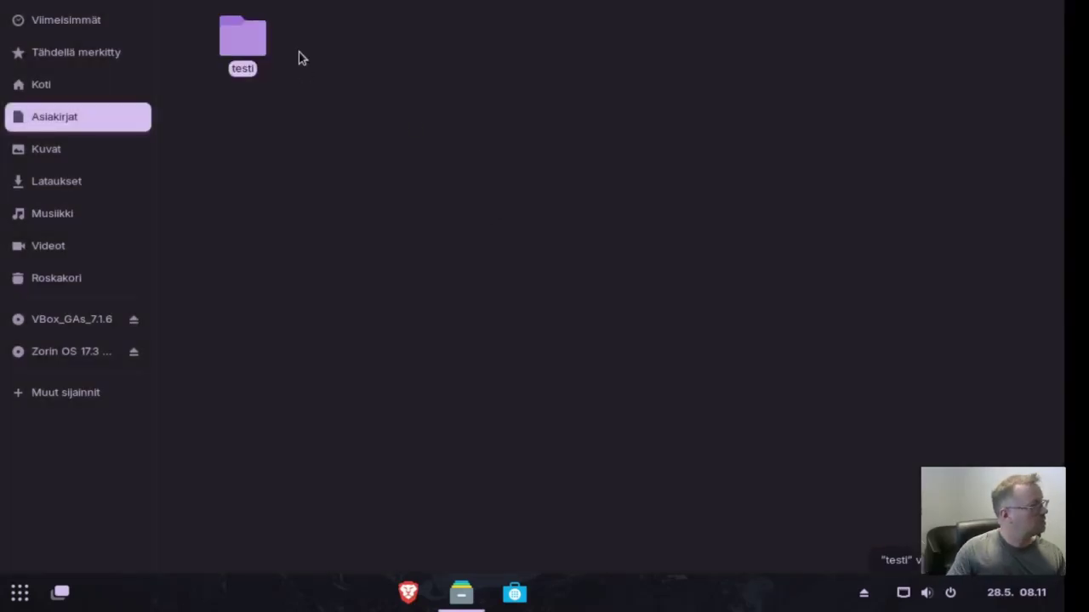
- Create a new TXT document inside the testi folder
{"action": "double_click", "coordinate": [246, 38]}
{"action": "right_click", "coordinate": [393, 214]}
{"action": "mouse_move", "coordinate": [511, 250]}
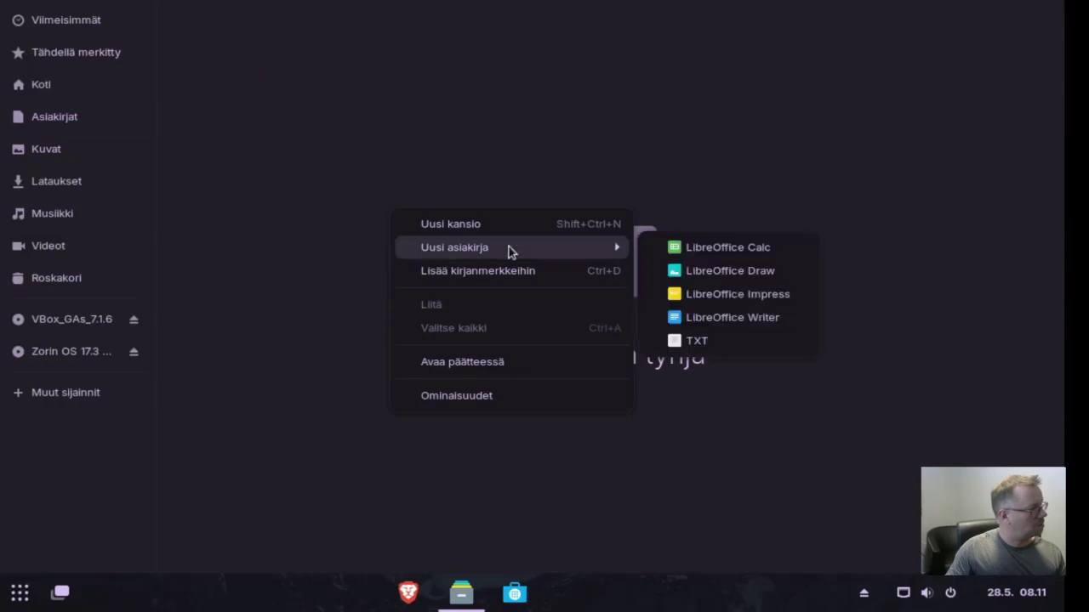
{"action": "left_click", "coordinate": [713, 342]}
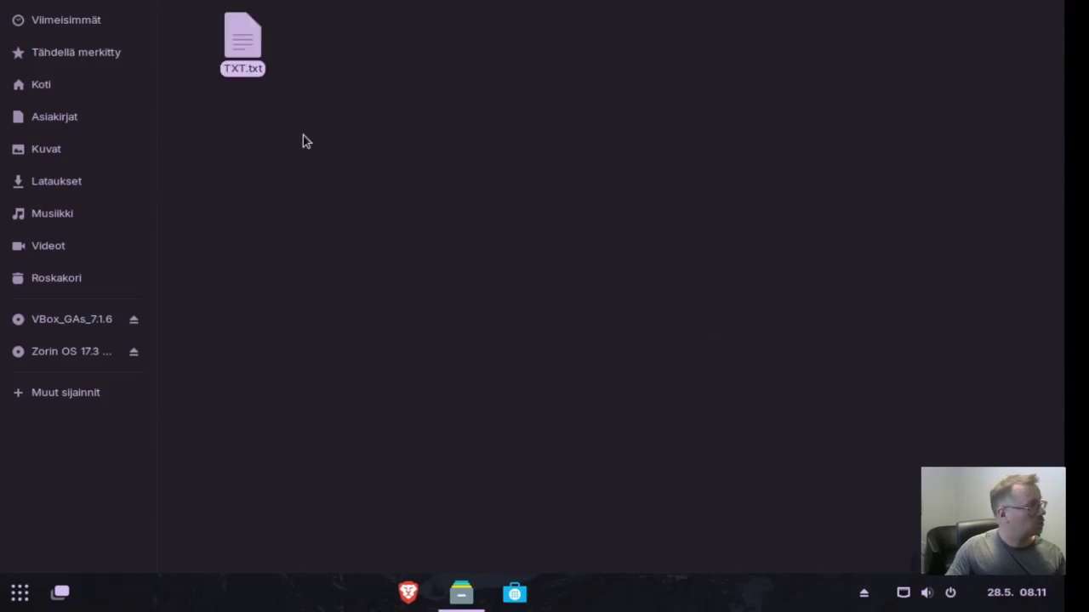
- Open TXT.txt in the text editor and enter the text "testi 123"
{"action": "right_click", "coordinate": [243, 73]}
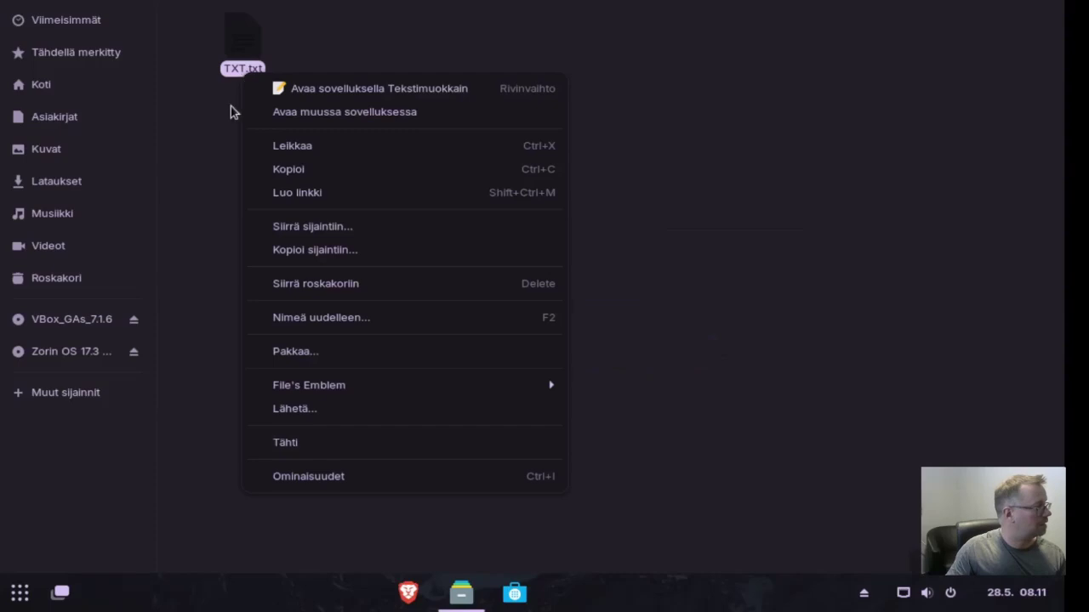
{"action": "left_click", "coordinate": [229, 107]}
{"action": "double_click", "coordinate": [250, 50]}
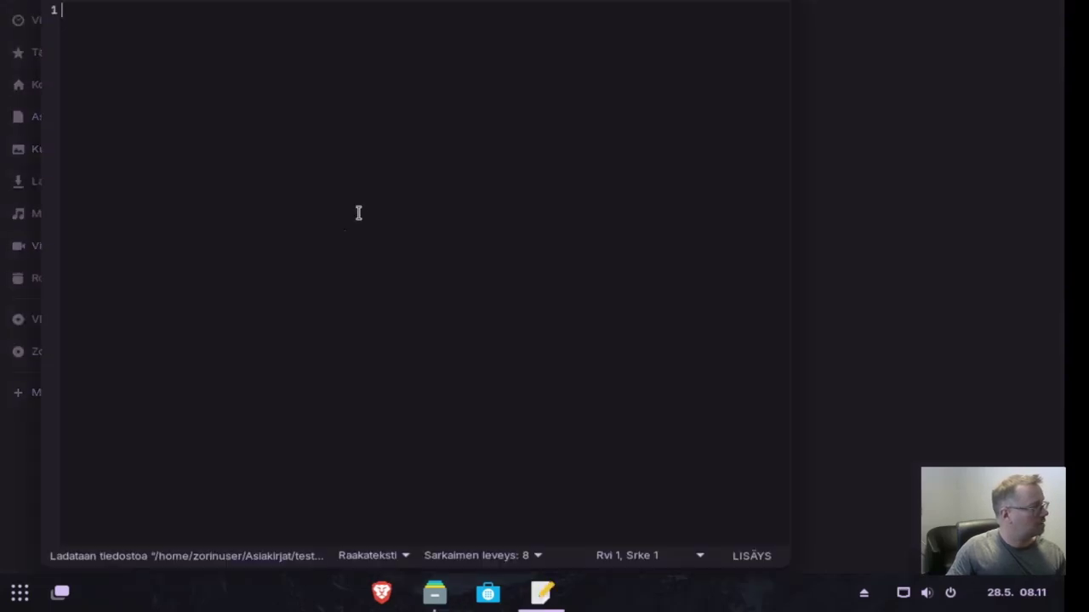
{"action": "type", "text": "testi 123"}
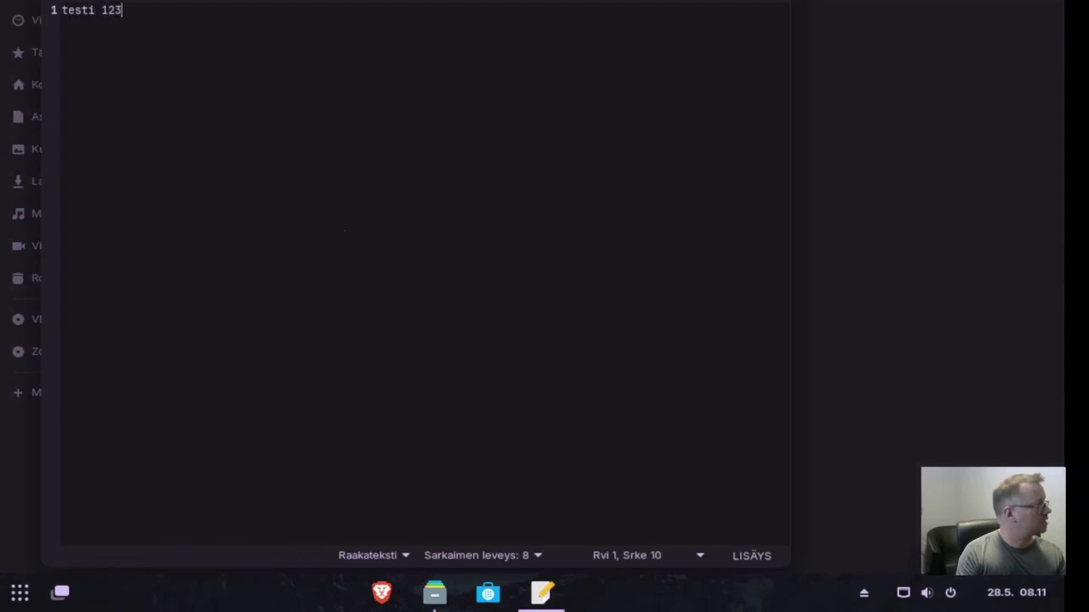
- Save TXT.txt, then close the text editor and the file manager
{"action": "key", "text": "ctrl+s"}
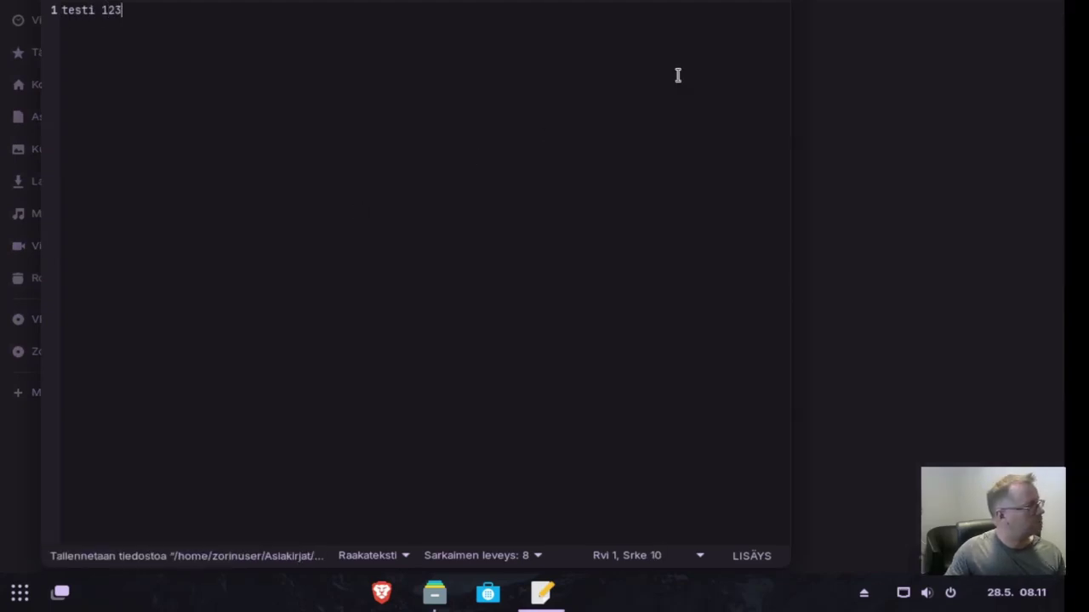
{"action": "left_click", "coordinate": [773, 1]}
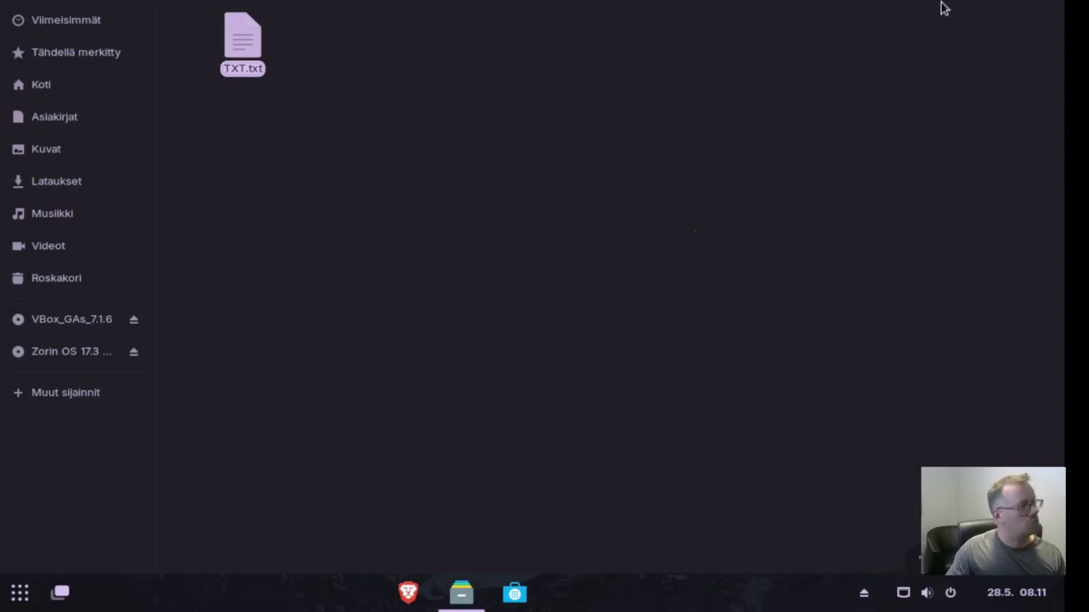
{"action": "left_click", "coordinate": [1049, 6]}
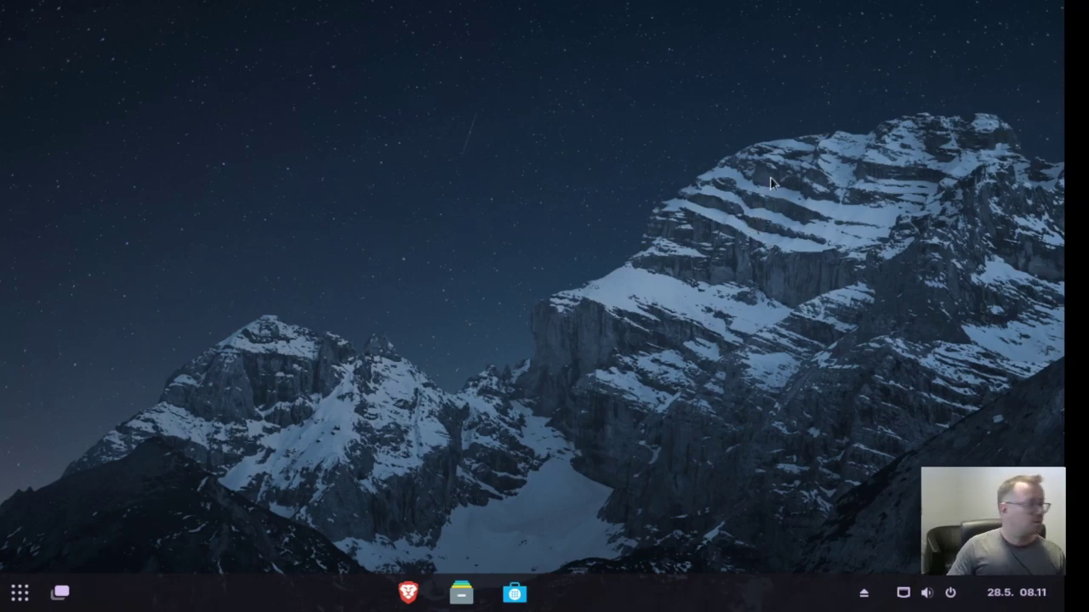
- Find the disk usage analyzer by searching for "levy", view the listed devices and locations, and close it
{"action": "left_click", "coordinate": [61, 593]}
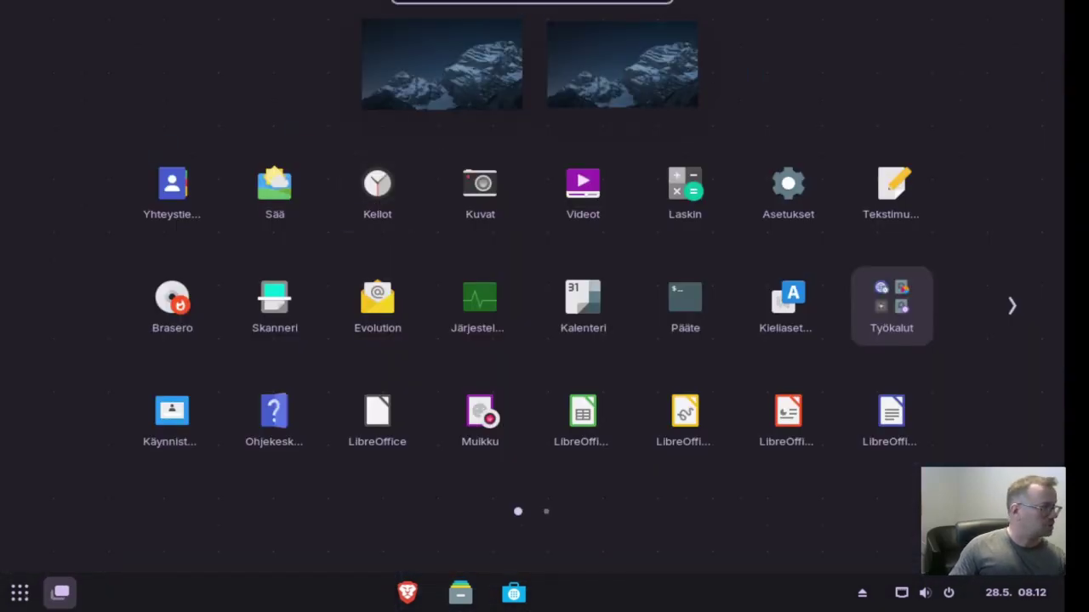
{"action": "type", "text": "levy"}
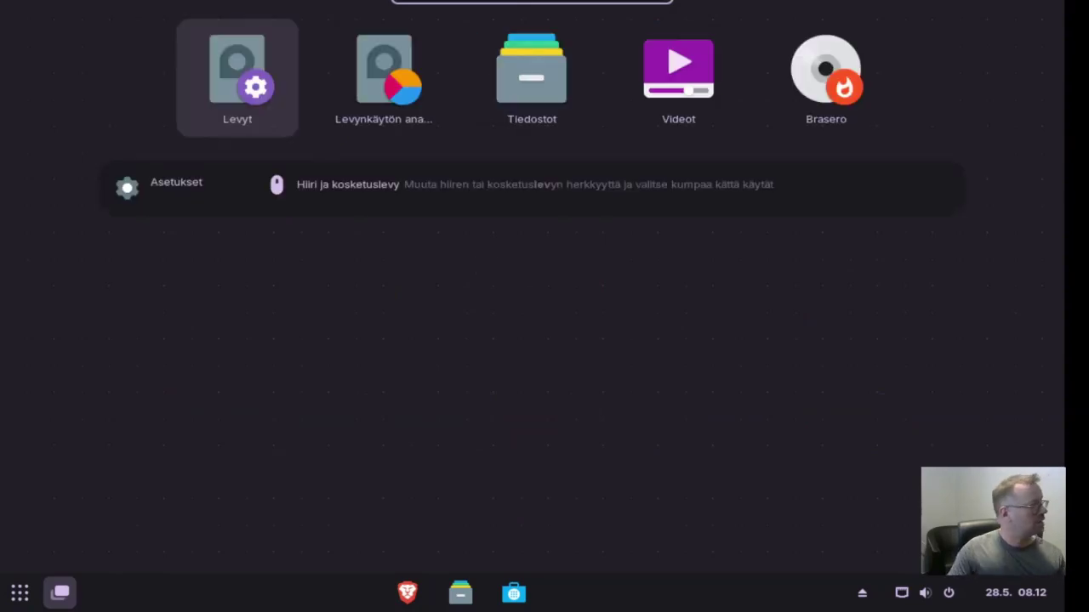
{"action": "left_click", "coordinate": [384, 85]}
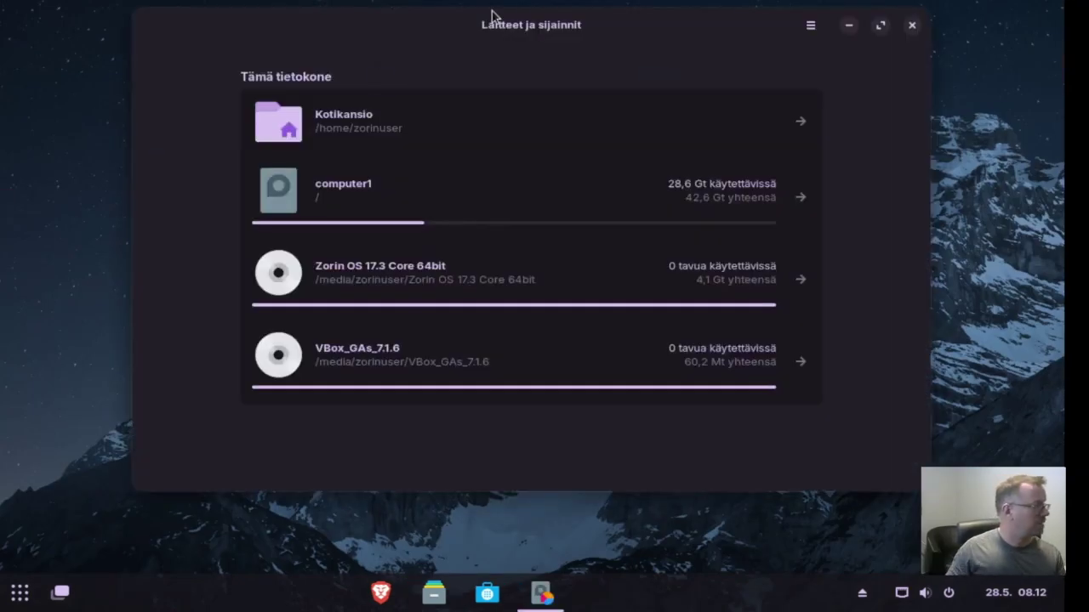
{"action": "left_click", "coordinate": [911, 28]}
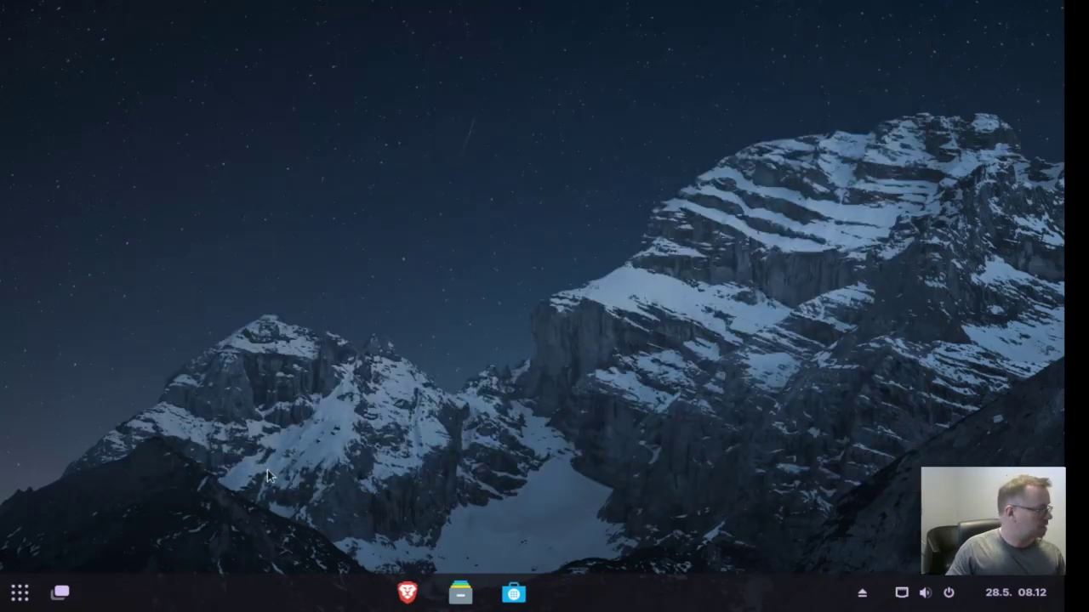
- Search for "prose", open the system monitor, review its file systems, resources and processes, and close it
{"action": "left_click", "coordinate": [19, 593]}
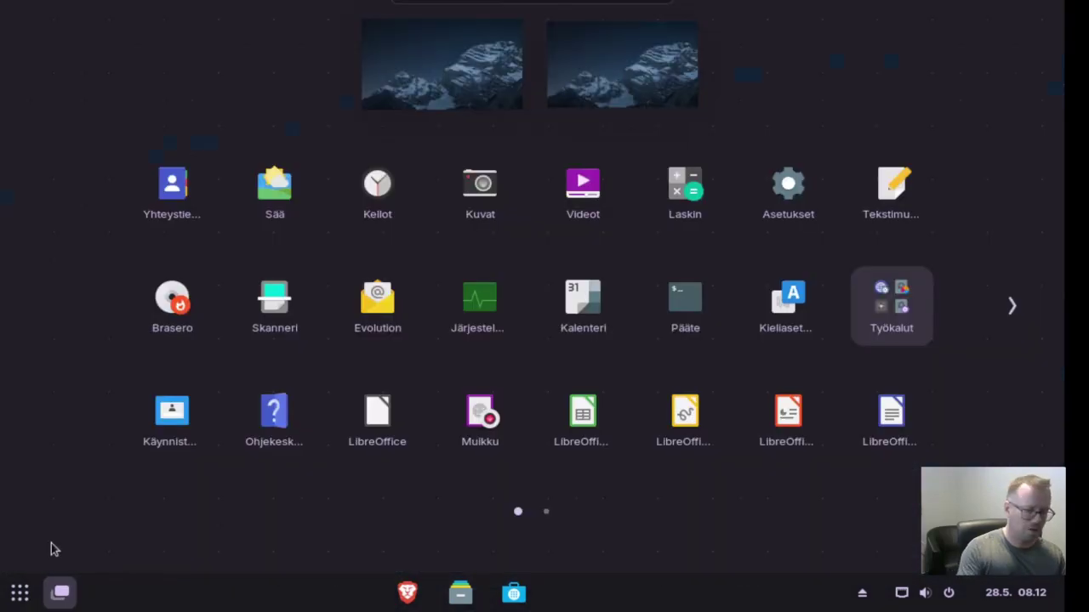
{"action": "type", "text": "prose"}
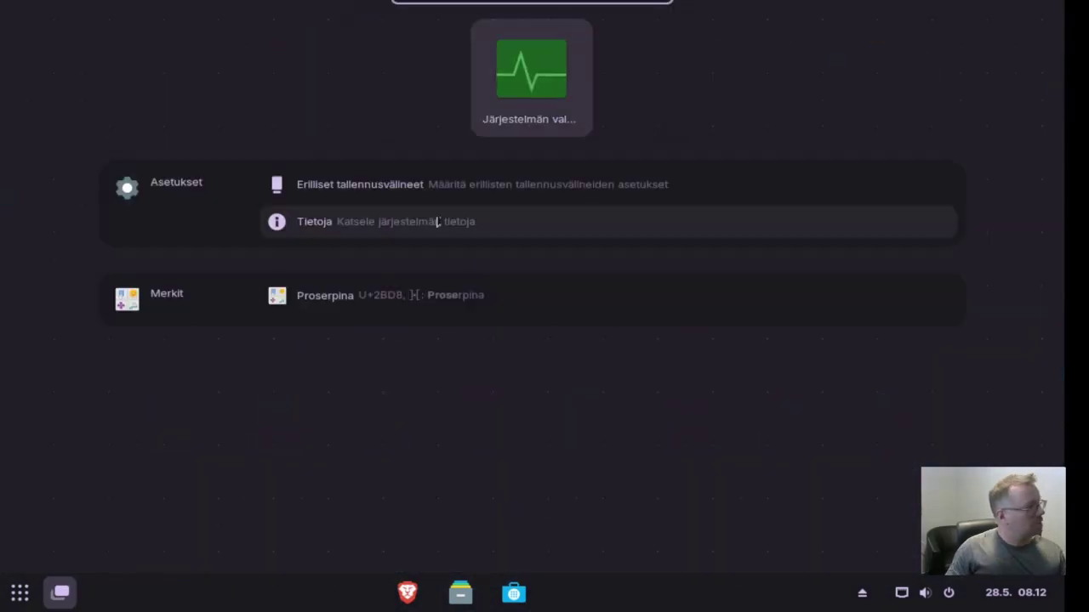
{"action": "left_click", "coordinate": [533, 128]}
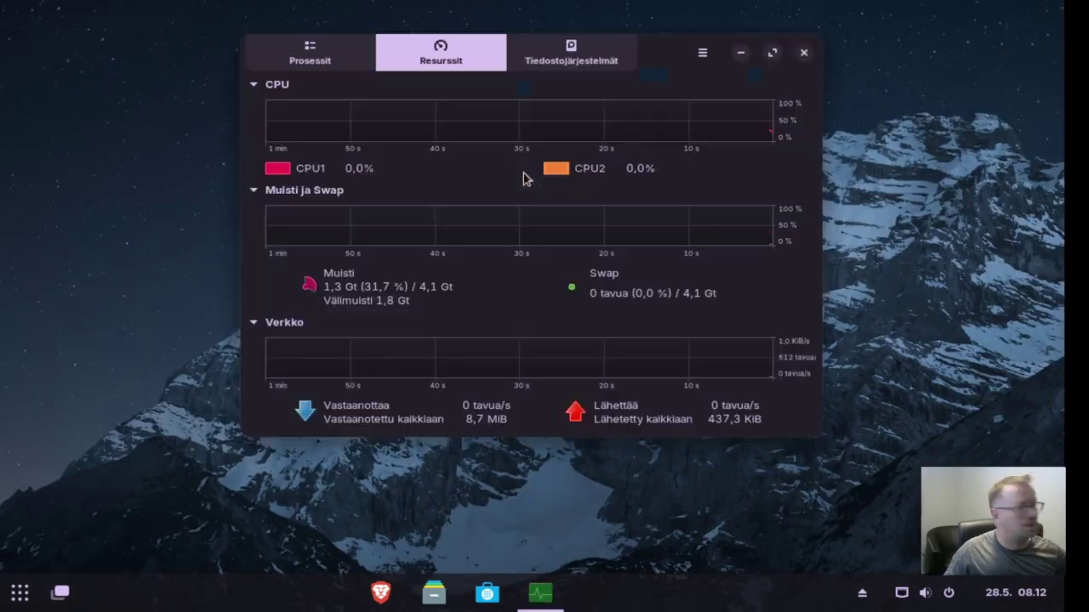
{"action": "left_click", "coordinate": [576, 62]}
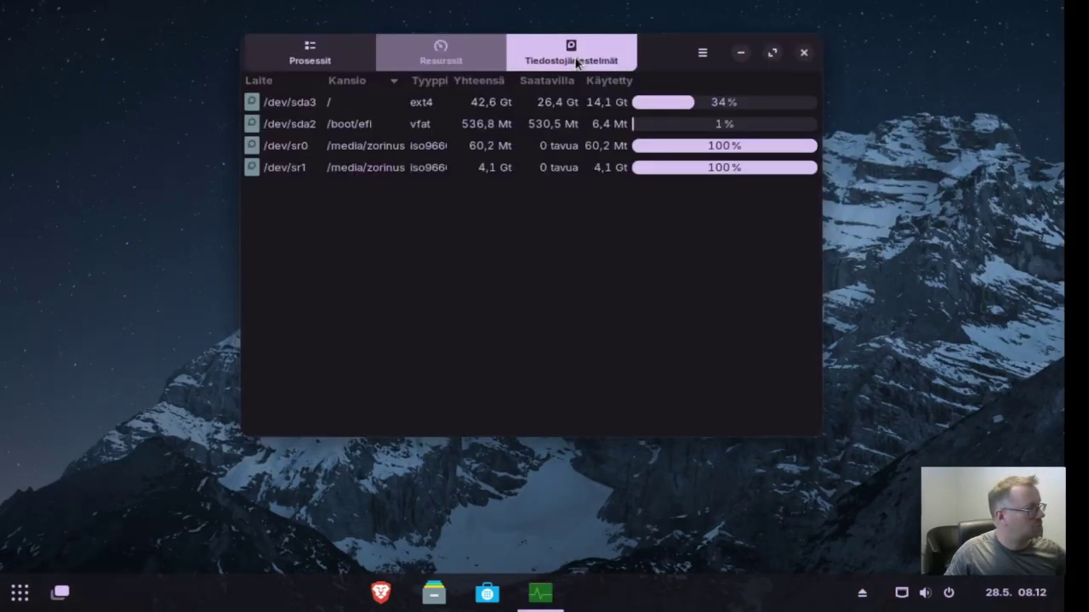
{"action": "left_click", "coordinate": [457, 53]}
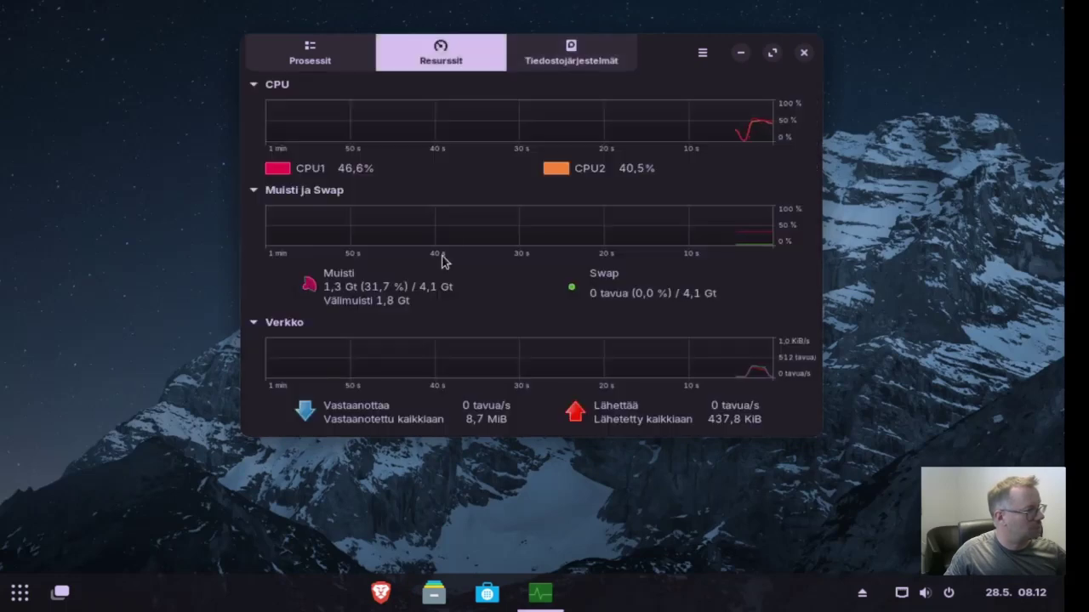
{"action": "left_click", "coordinate": [336, 60]}
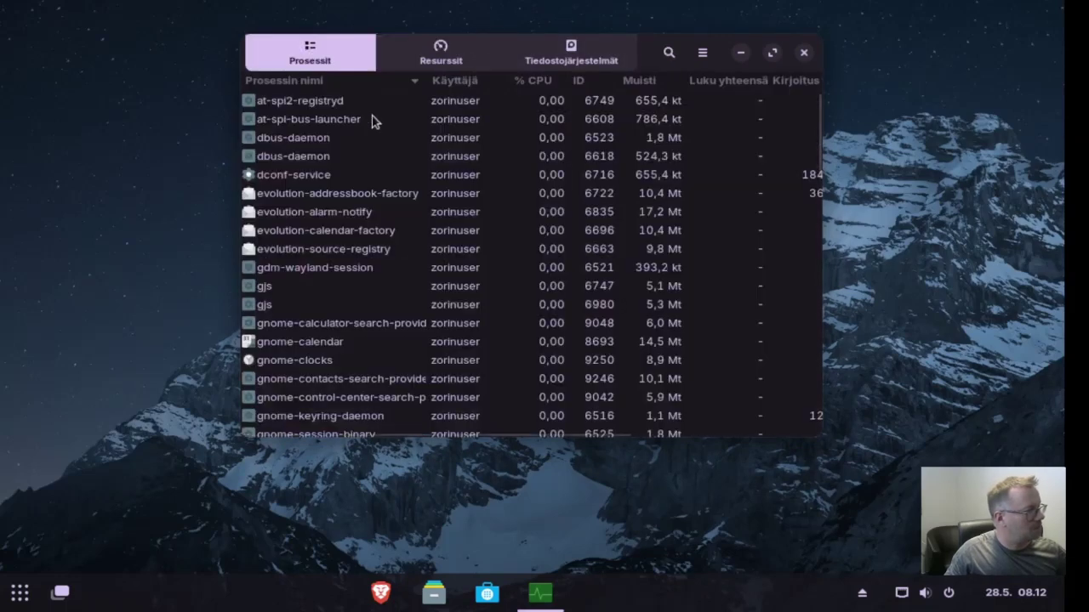
{"action": "left_click", "coordinate": [803, 53]}
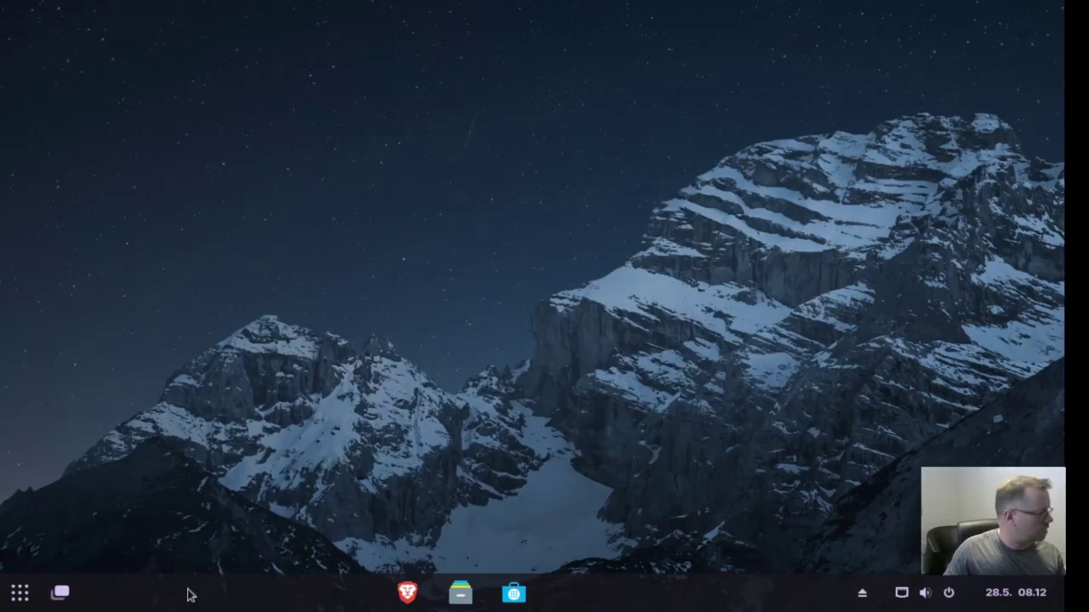
- Launch the Laskin calculator from the installed applications to view it, and close it
{"action": "left_click", "coordinate": [23, 595]}
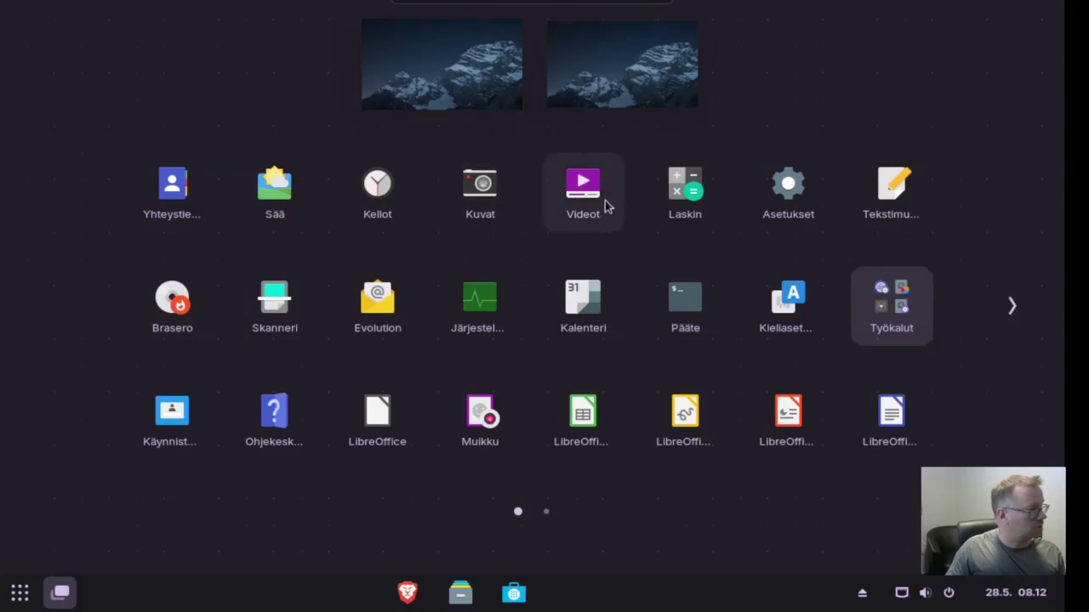
{"action": "left_click", "coordinate": [693, 204]}
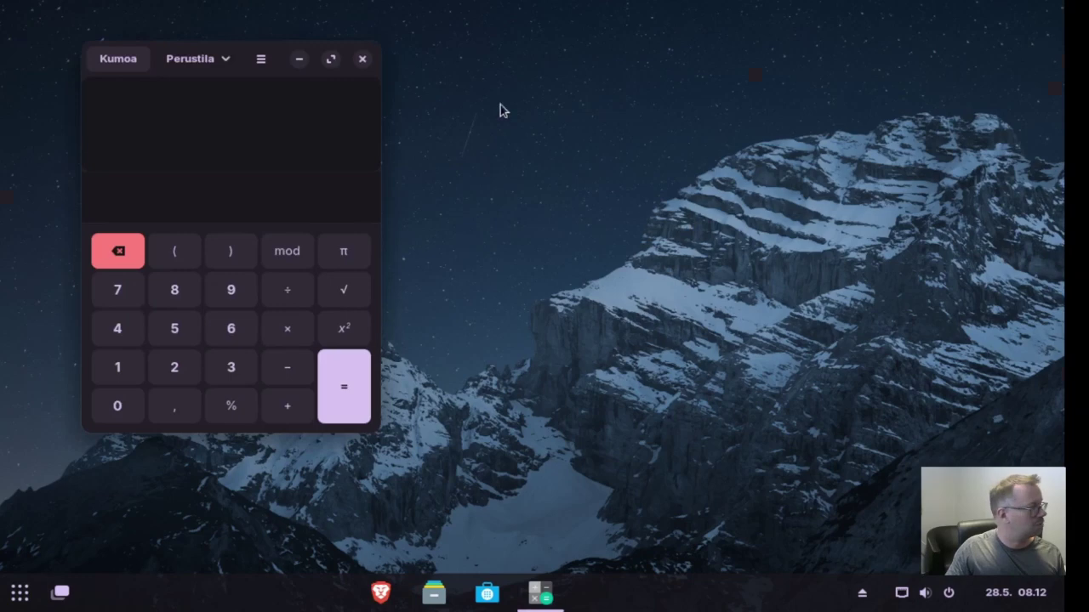
{"action": "left_click", "coordinate": [363, 58]}
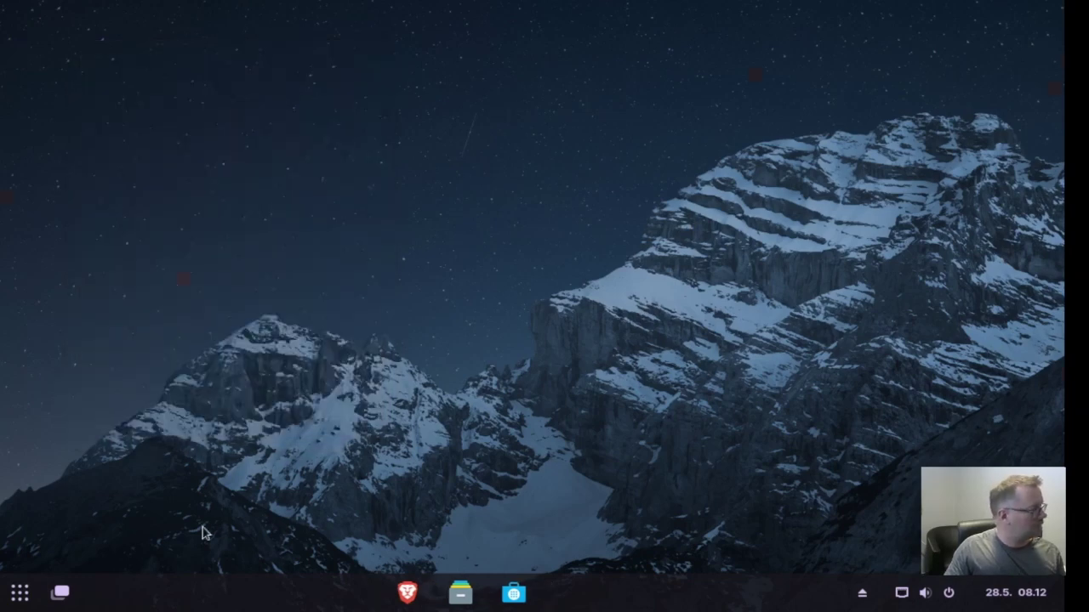
- Launch the Evolution mail client, dismiss its setup assistant, view the mail window and close it
{"action": "left_click", "coordinate": [20, 594]}
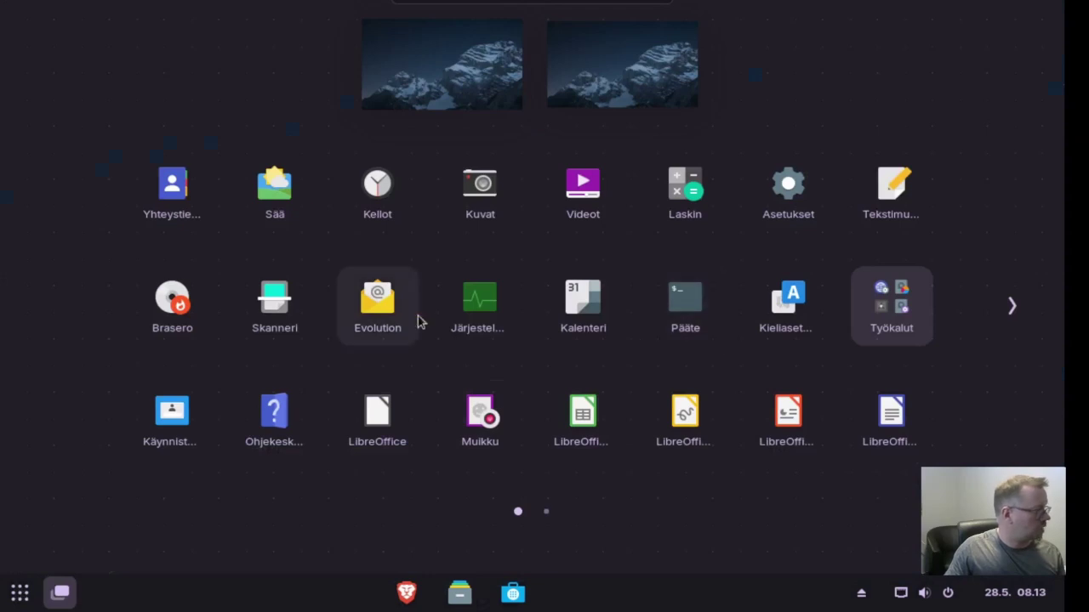
{"action": "left_click", "coordinate": [380, 303]}
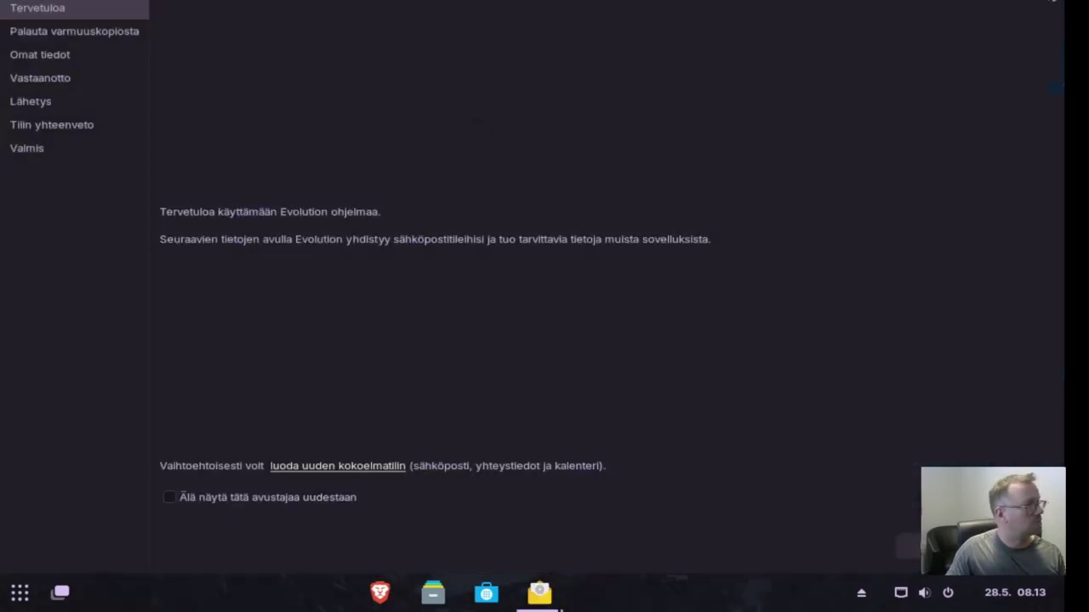
{"action": "key", "text": "Escape"}
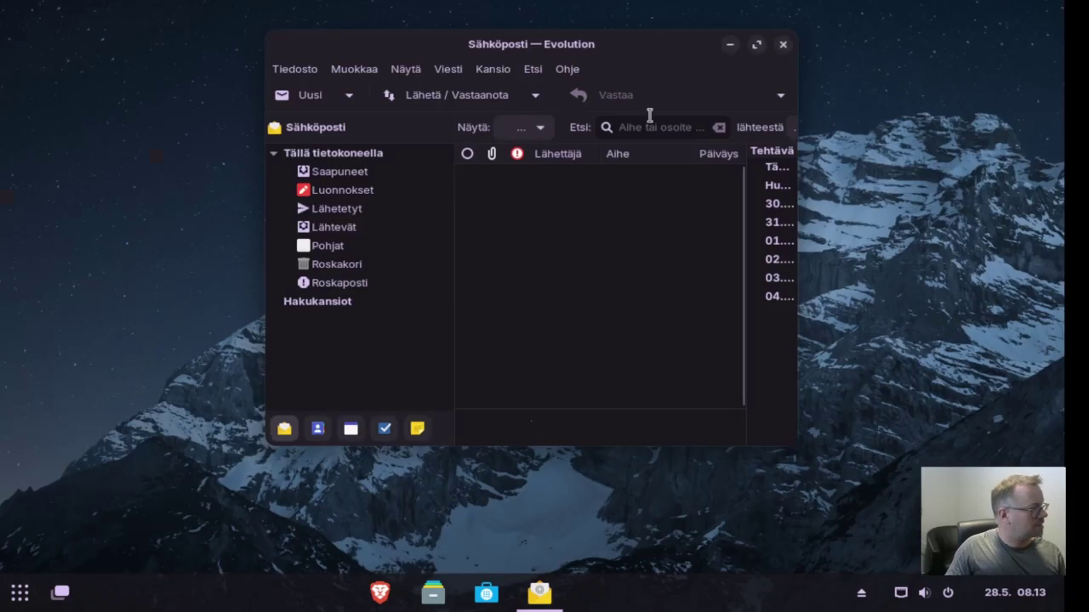
{"action": "left_click", "coordinate": [783, 45]}
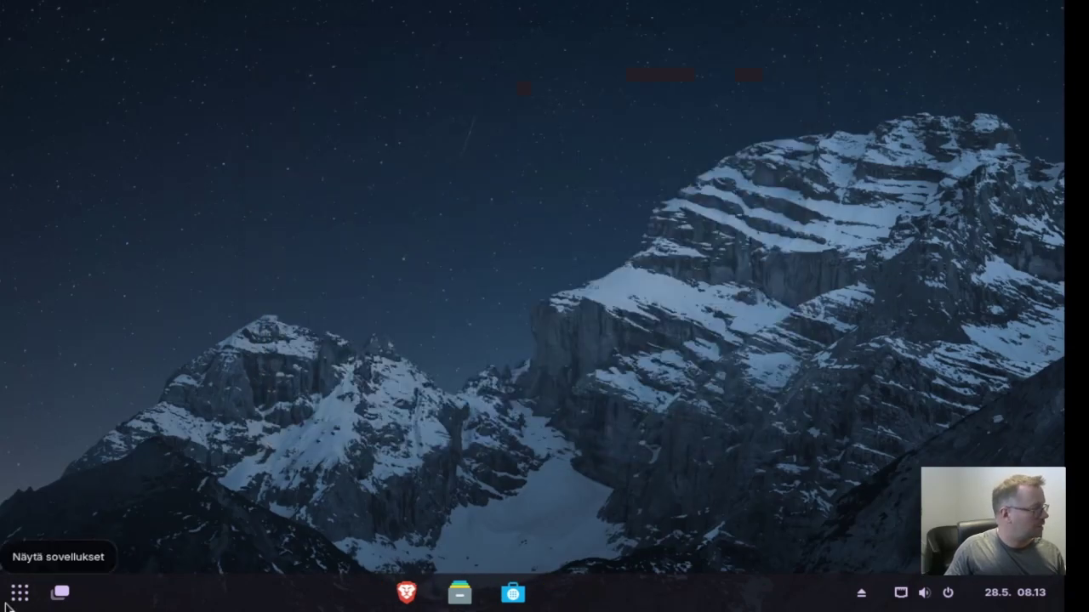
- Look through both pages of installed applications
{"action": "left_click", "coordinate": [17, 598]}
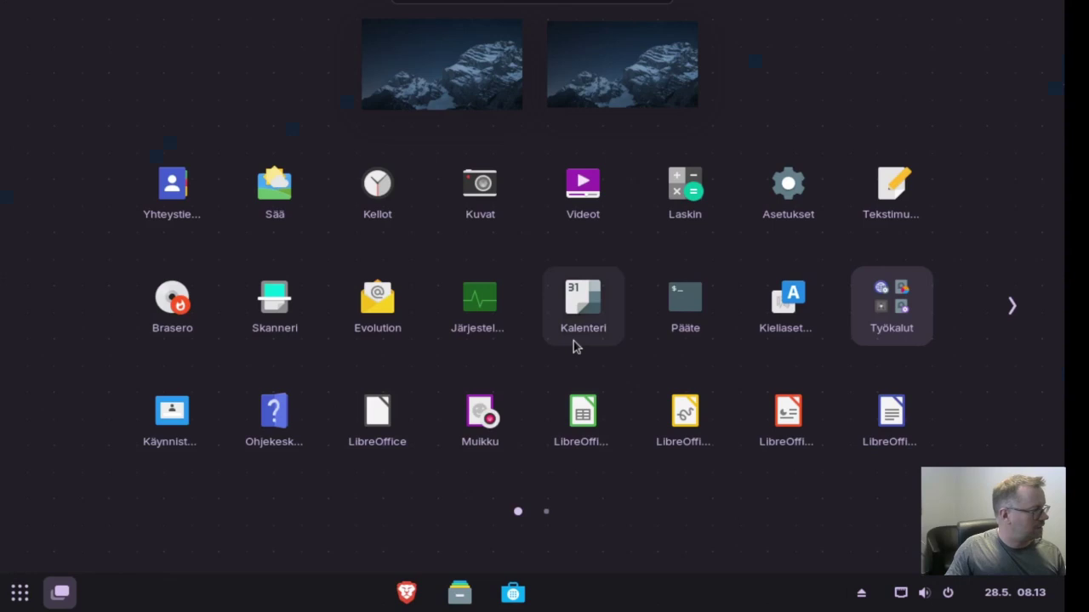
{"action": "scroll", "coordinate": [570, 345], "scroll_direction": "down", "scroll_amount": 1}
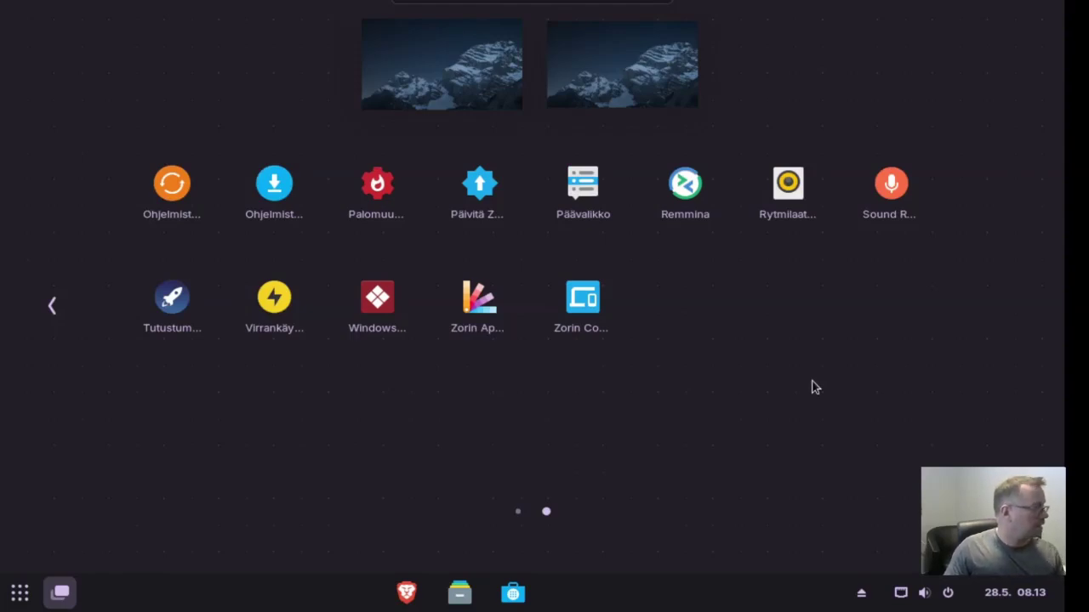
{"action": "scroll", "coordinate": [756, 367], "scroll_direction": "up", "scroll_amount": 1}
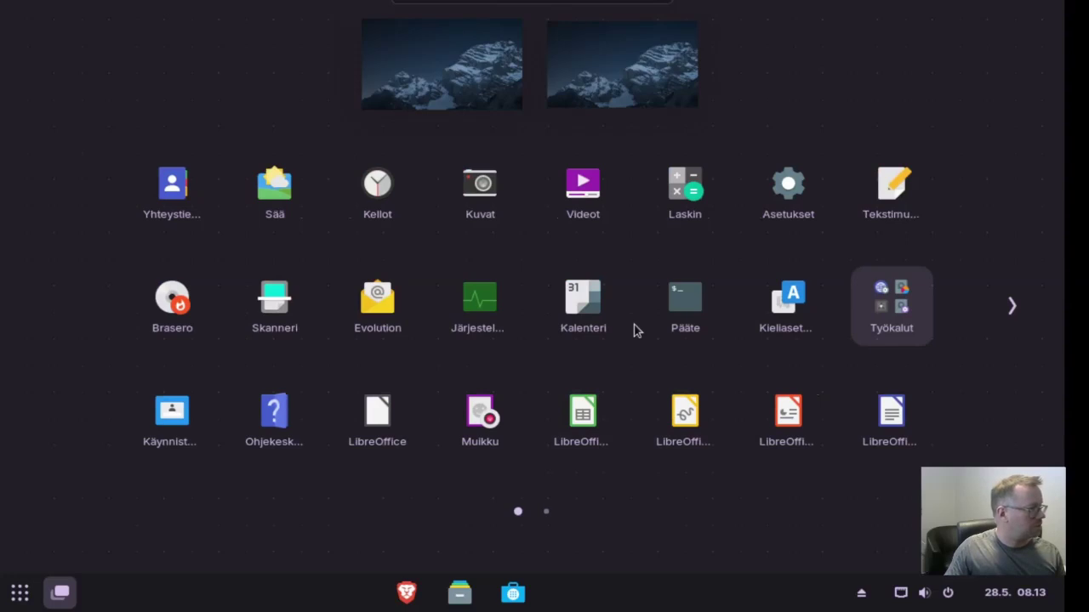
- Open the software store, maximise its window and browse the categories and the editor's picks under Toimituksen valinnat
{"action": "left_click", "coordinate": [513, 593]}
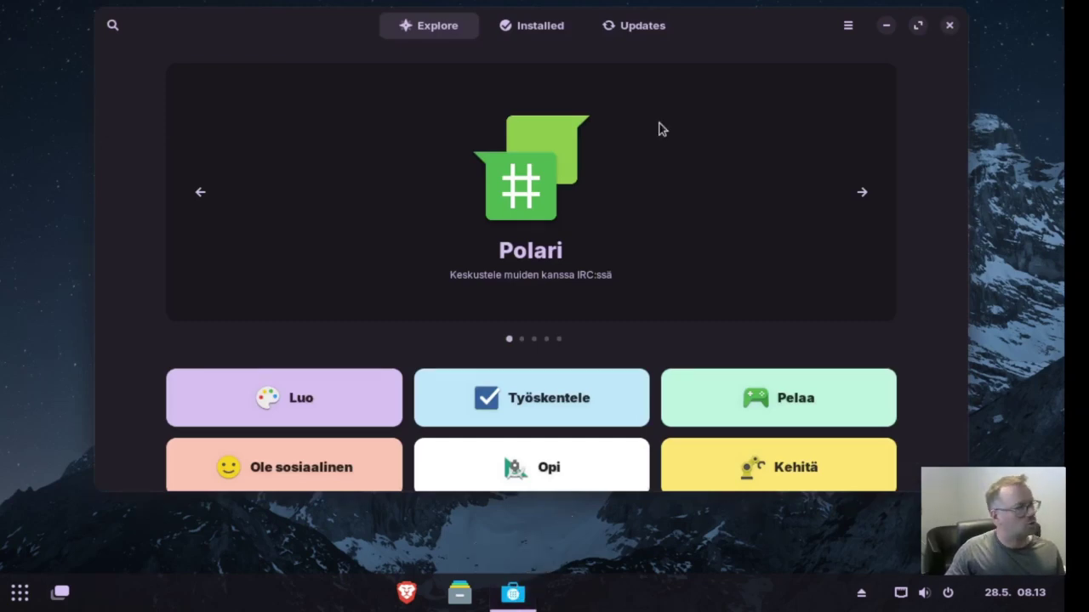
{"action": "left_click", "coordinate": [916, 27]}
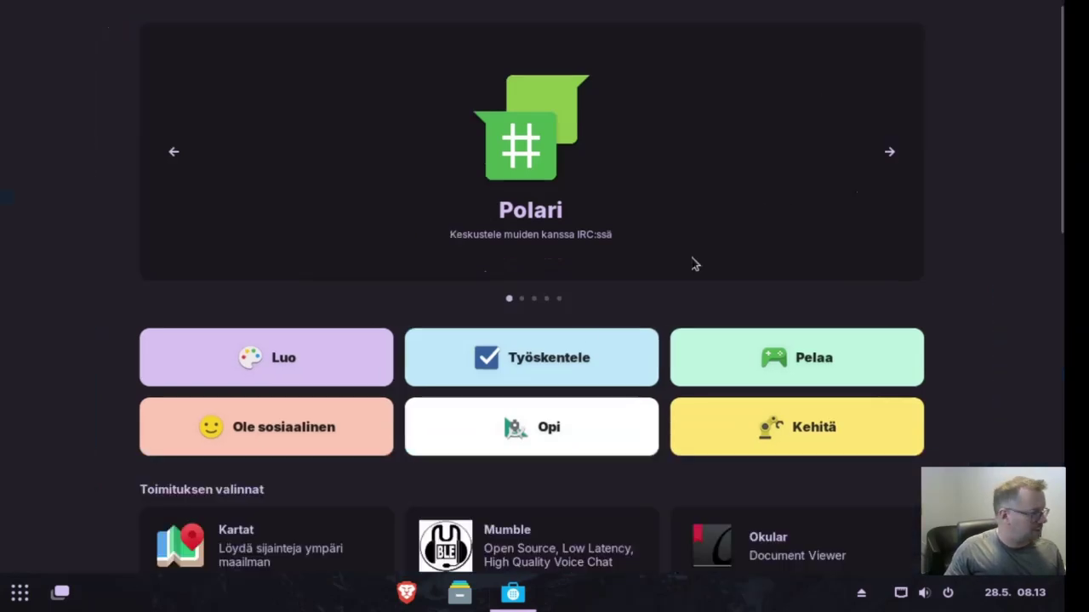
{"action": "scroll", "coordinate": [459, 383], "scroll_direction": "down", "scroll_amount": 3}
{"action": "scroll", "coordinate": [540, 372], "scroll_direction": "down", "scroll_amount": 3}
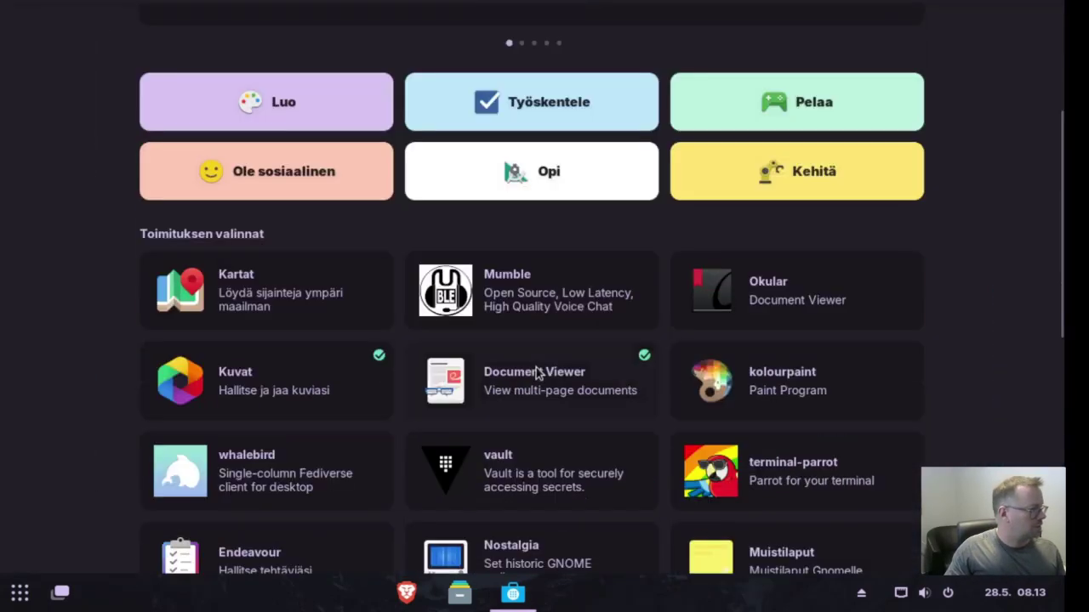
- Examine the details page of the Kartat app without installing it, cancel closing the virtual machine, and close the software store
{"action": "left_click", "coordinate": [301, 310]}
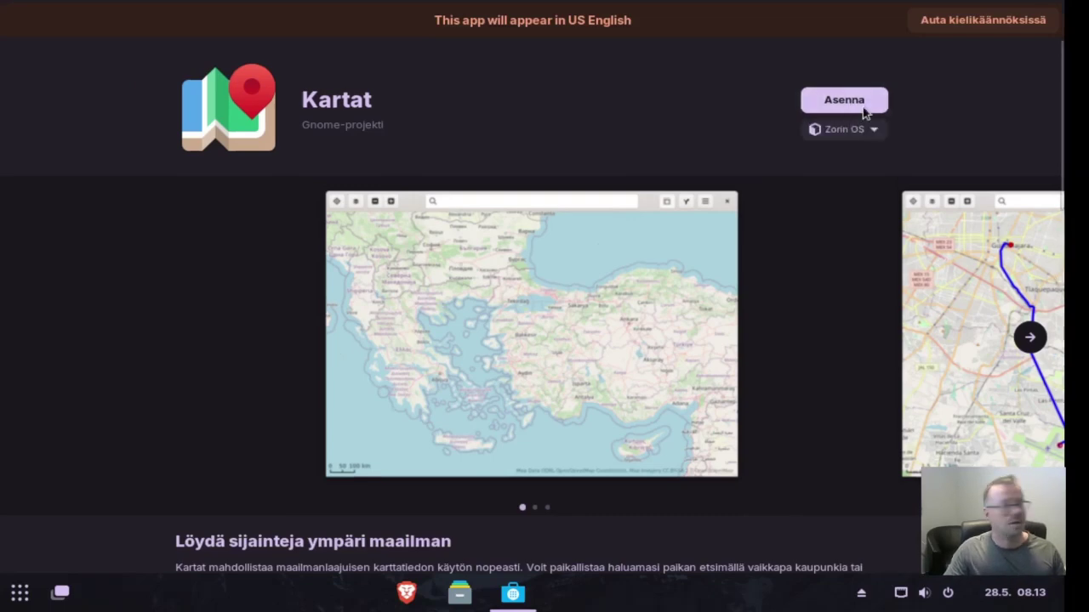
{"action": "scroll", "coordinate": [805, 359], "scroll_direction": "down", "scroll_amount": 5}
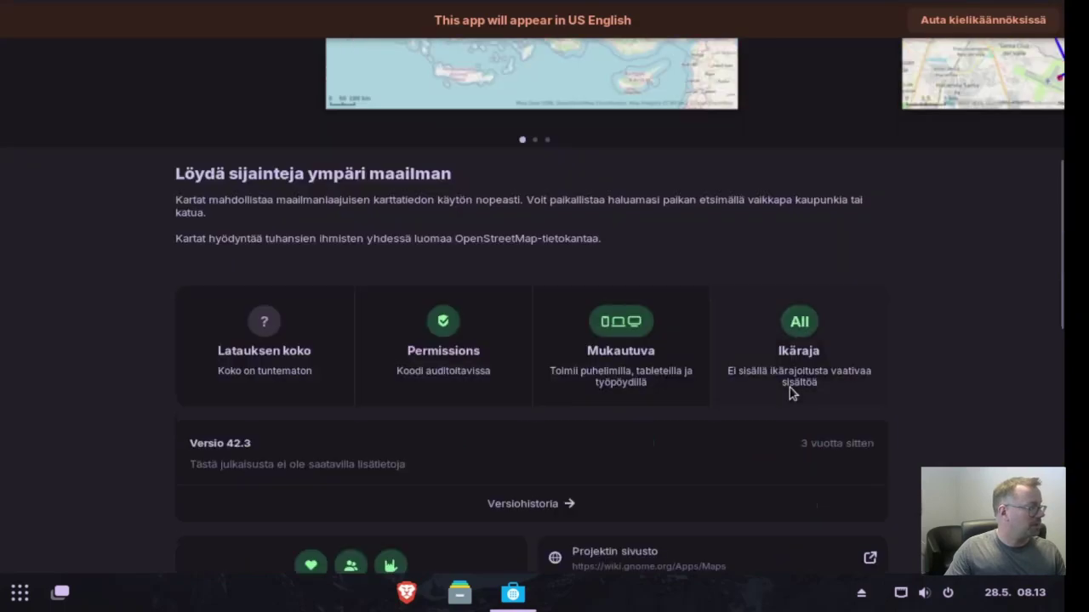
{"action": "scroll", "coordinate": [789, 387], "scroll_direction": "up", "scroll_amount": 5}
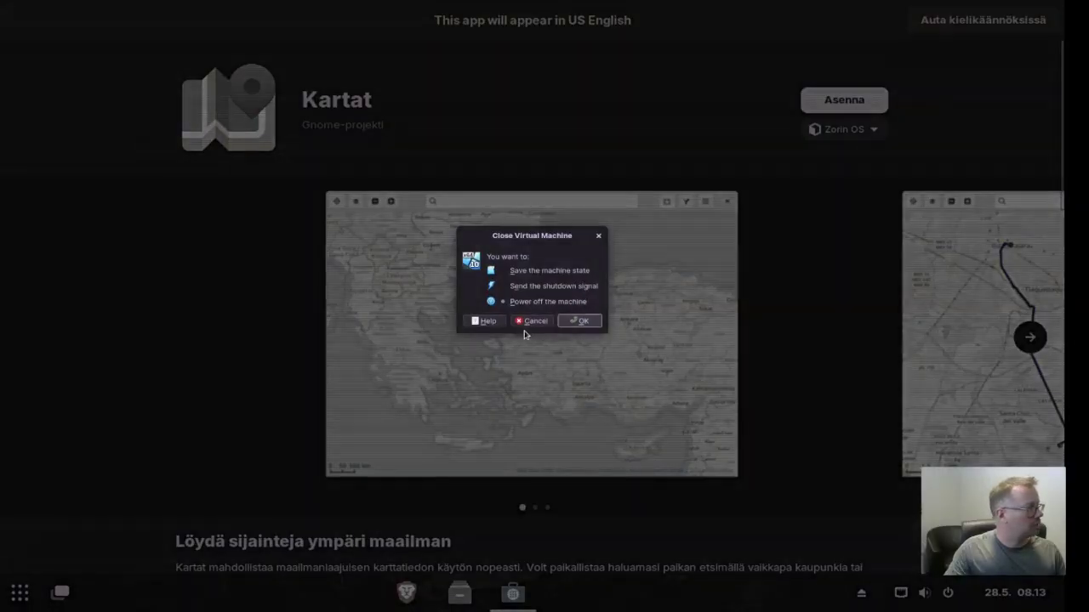
{"action": "left_click", "coordinate": [533, 324]}
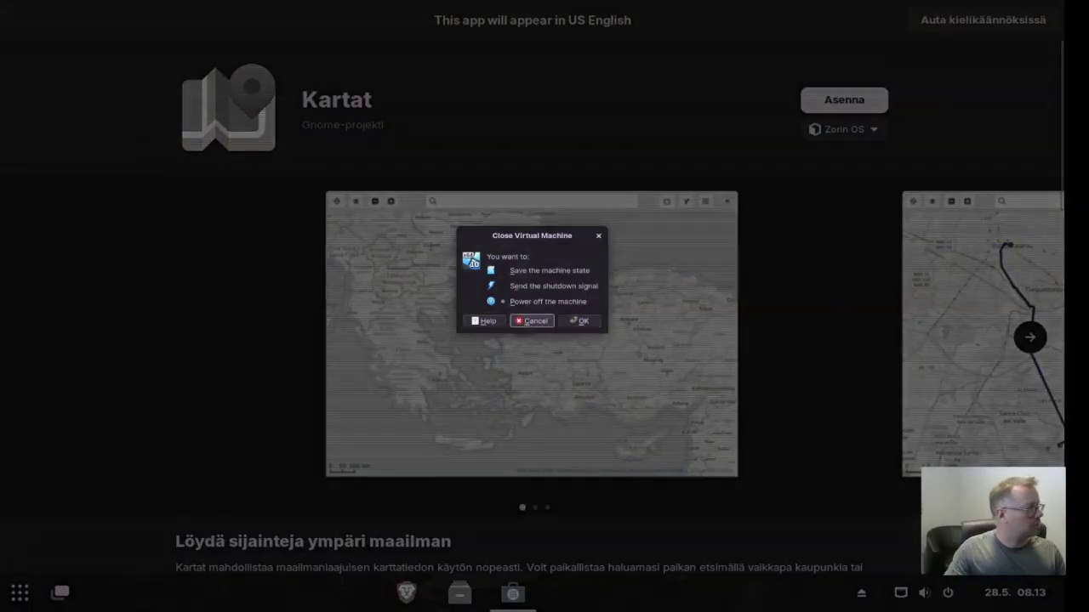
{"action": "left_click", "coordinate": [1047, 2]}
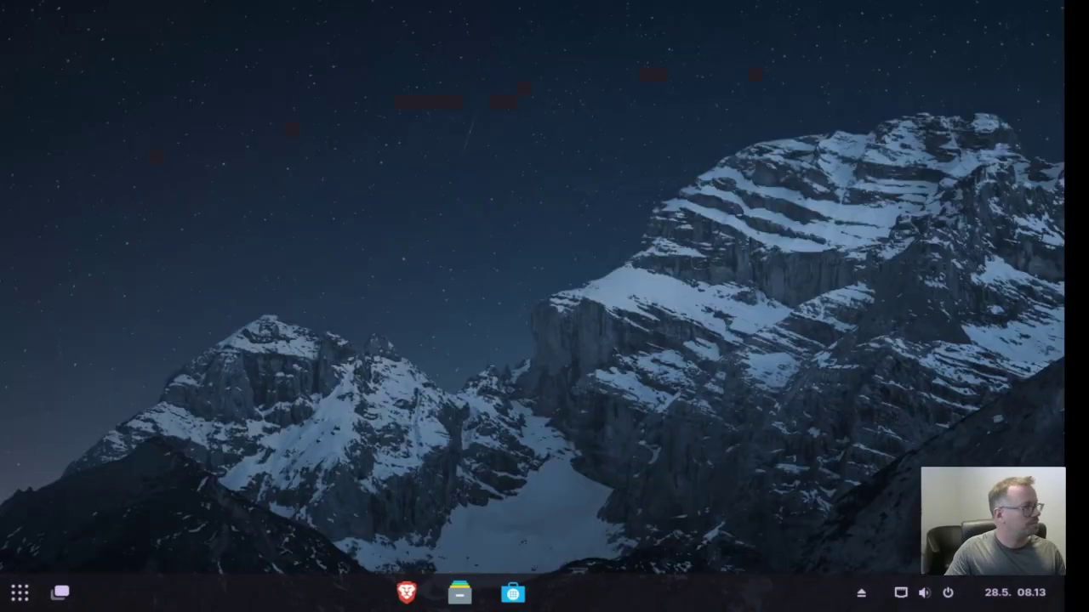